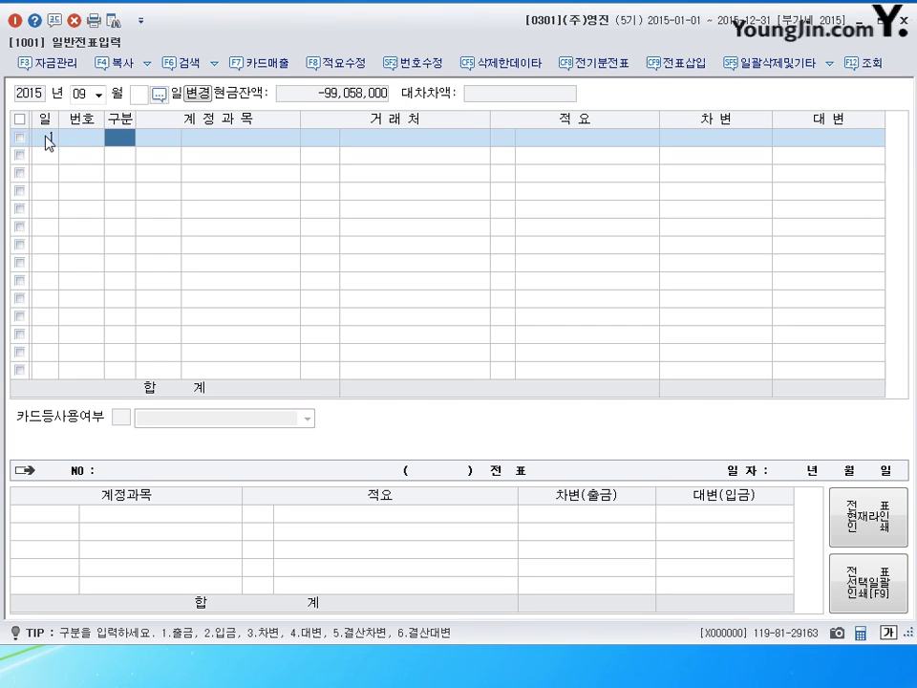
# Step: Enter a debit line to account 102 당좌예금 for 40,000,000 on day 1, without a trading partner or description
pyautogui.write('3')
pyautogui.press('Return')
pyautogui.write('102')
pyautogui.press('Return')
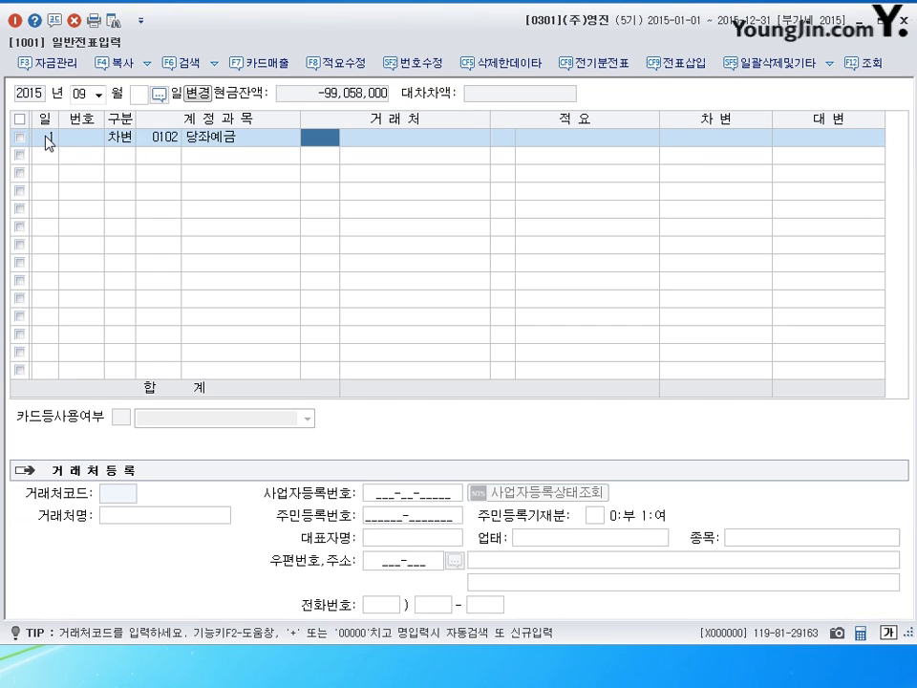
pyautogui.press('Return')
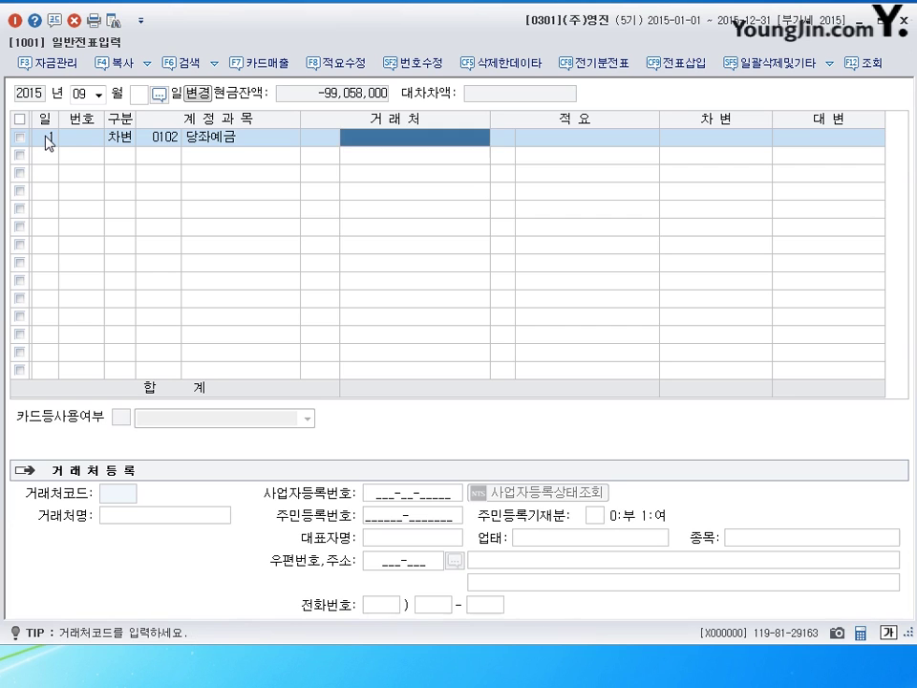
pyautogui.press('Return')
pyautogui.press('Return')
pyautogui.write('40,000,000')
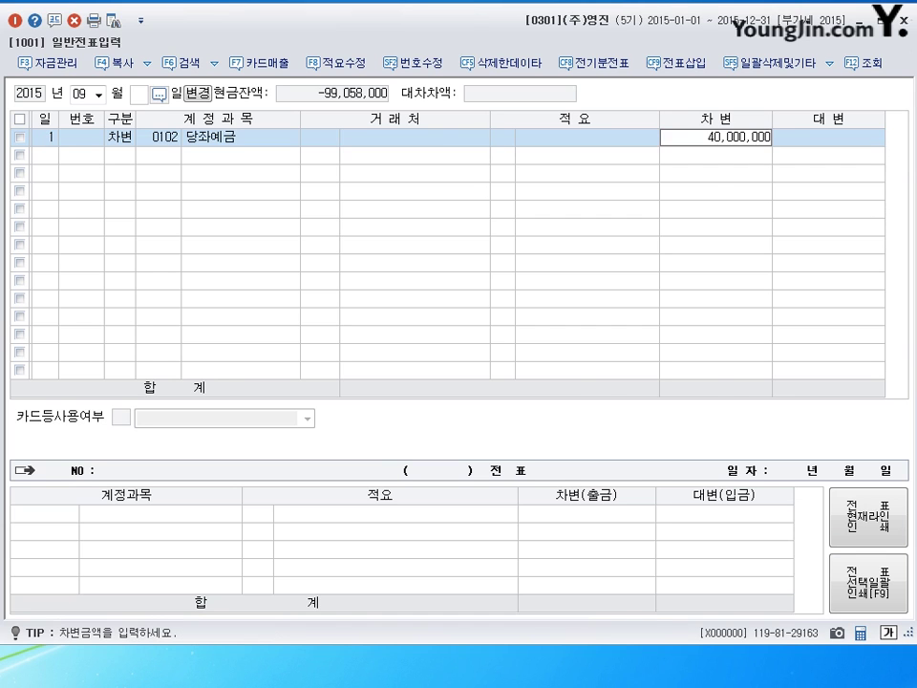
pyautogui.press('Return')
# Step: Add the balancing credit line on day 1 to account 291 사채 for 40,000,000
pyautogui.press('Return')
pyautogui.write('4')
pyautogui.press('Return')
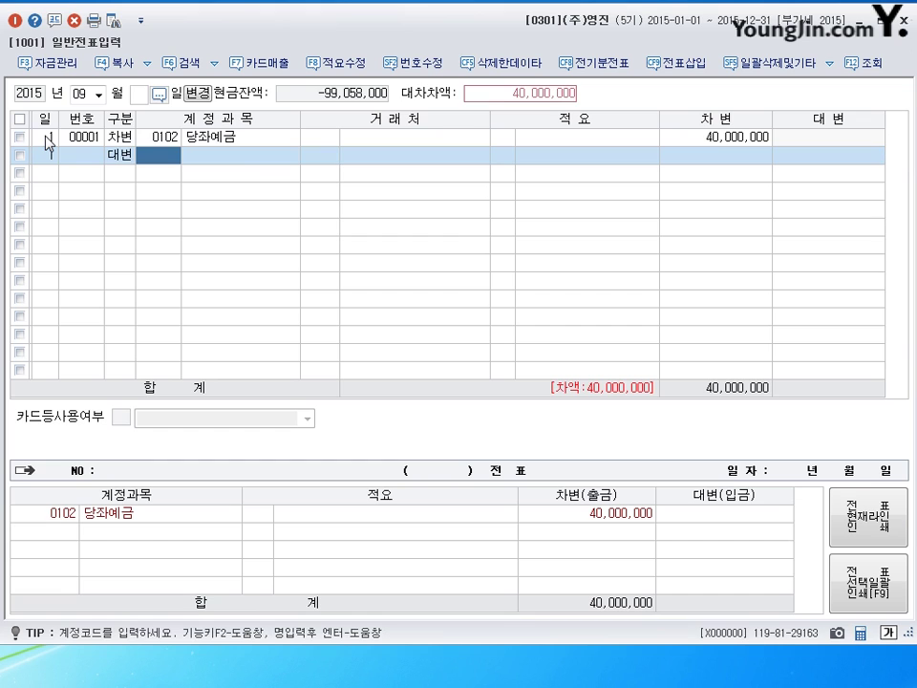
pyautogui.write('291')
pyautogui.press('Return')
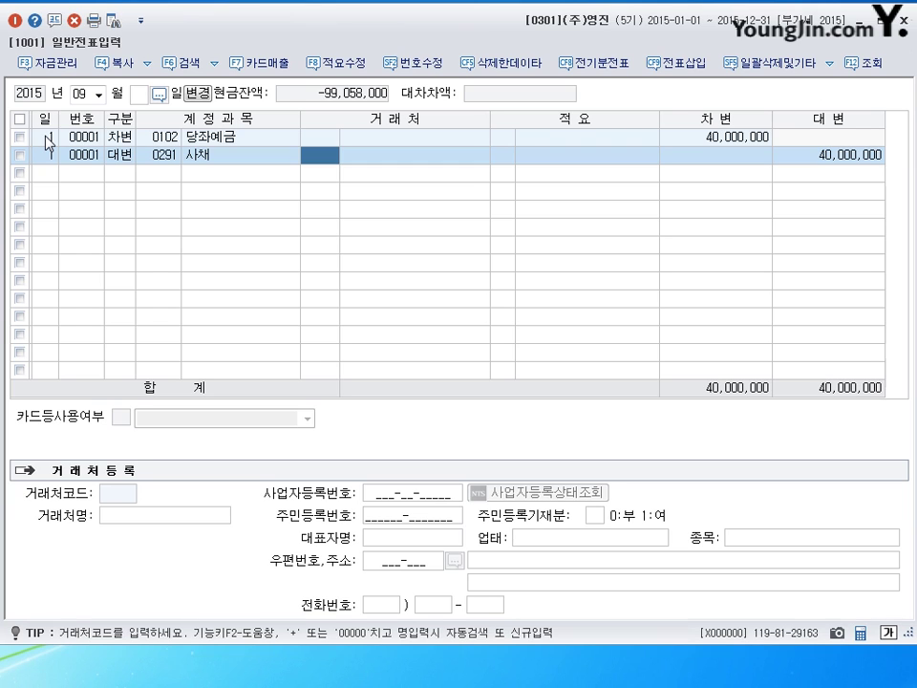
pyautogui.click(799, 163)
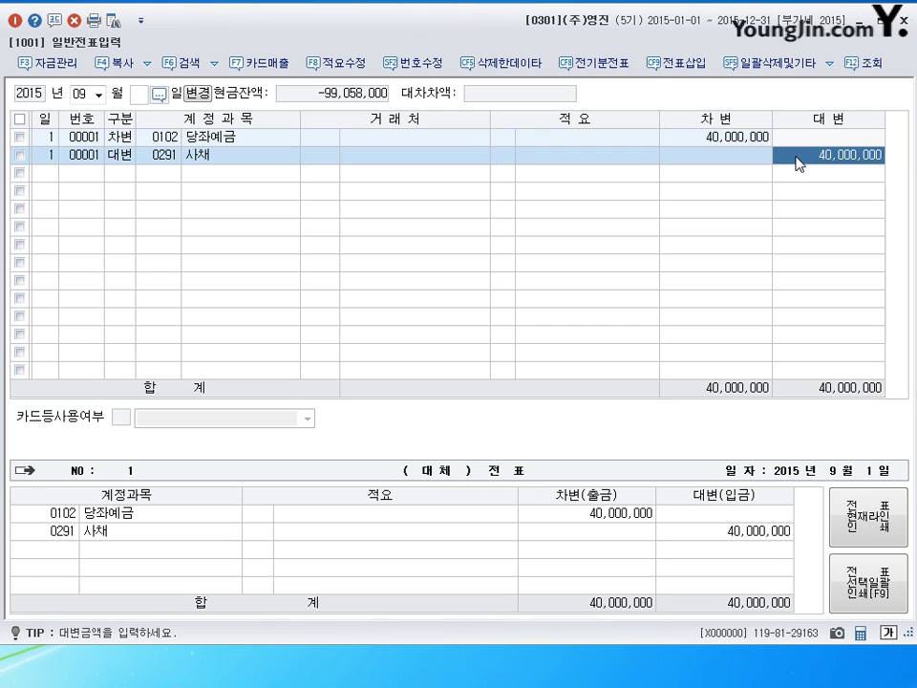
pyautogui.press('Return')
# Step: Start a day 2 voucher with a debit line to account 0102 당좌예금 for 96,300,000
pyautogui.write('2')
pyautogui.press('Return')
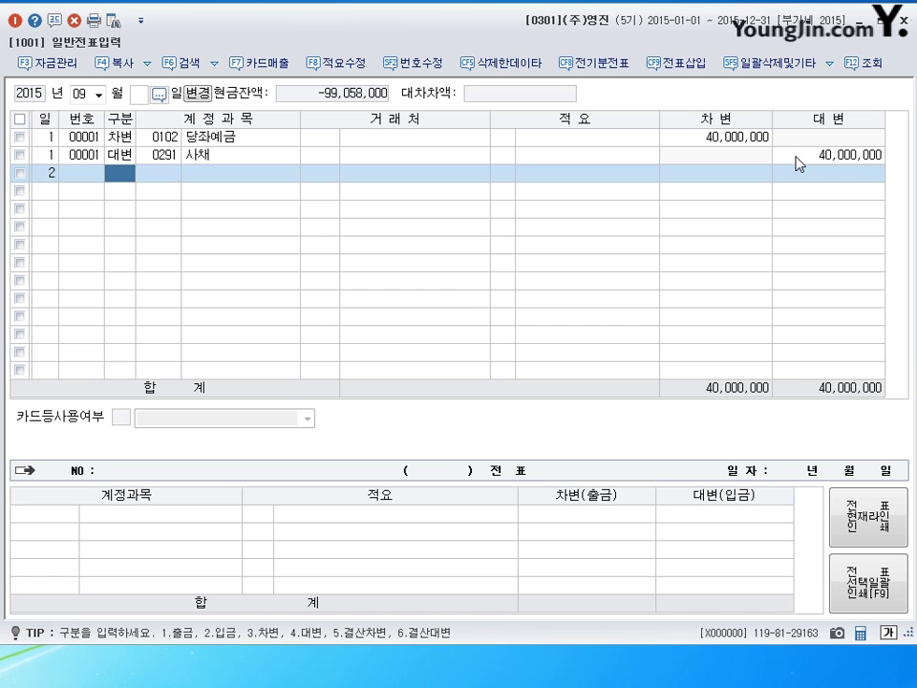
pyautogui.write('3')
pyautogui.press('Return')
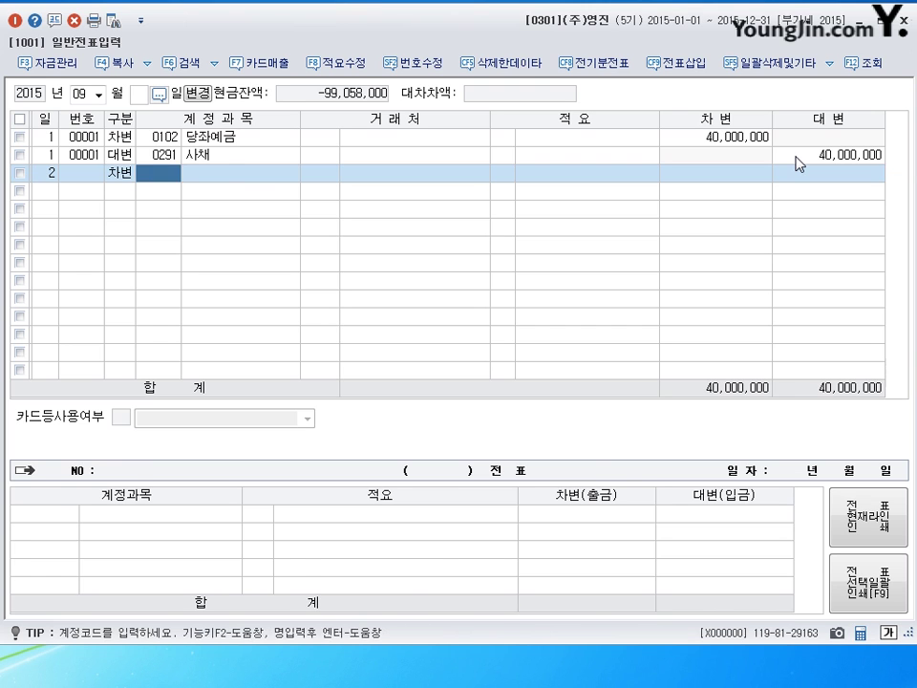
pyautogui.write('0102')
pyautogui.press('Return')
pyautogui.press('Return')
pyautogui.press('Return')
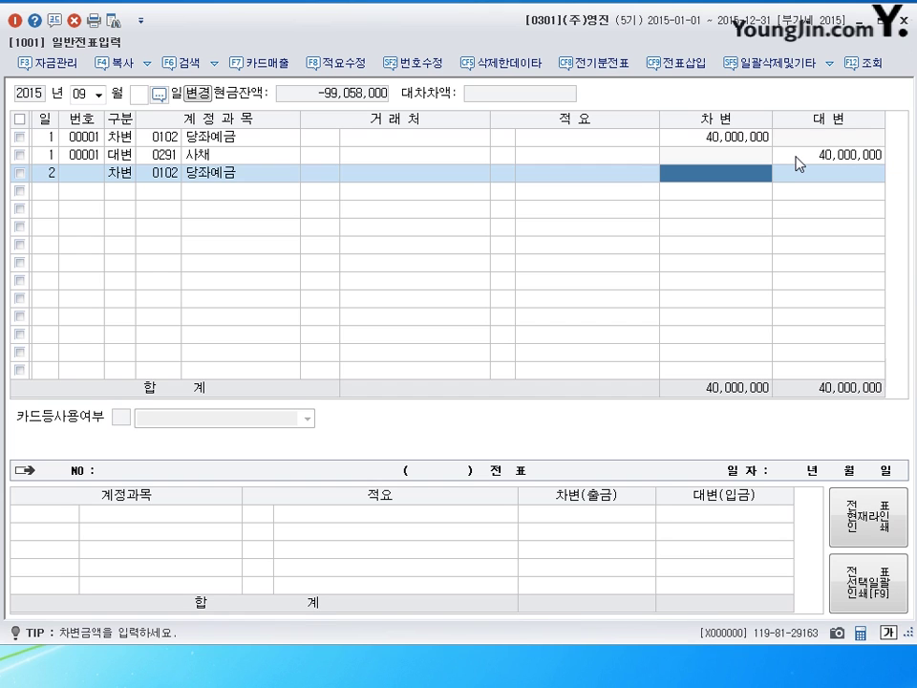
pyautogui.write('96300')
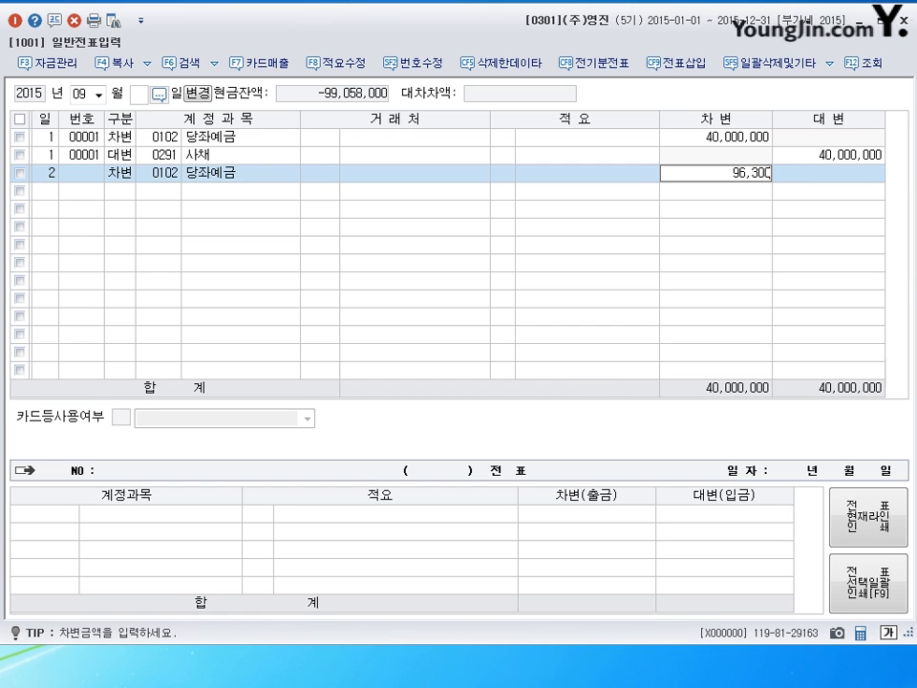
pyautogui.press('+')
pyautogui.press('Return')
# Step: Add a day 2 debit line to account 292 사채할인발행차금 for 3,700,000
pyautogui.write('3')
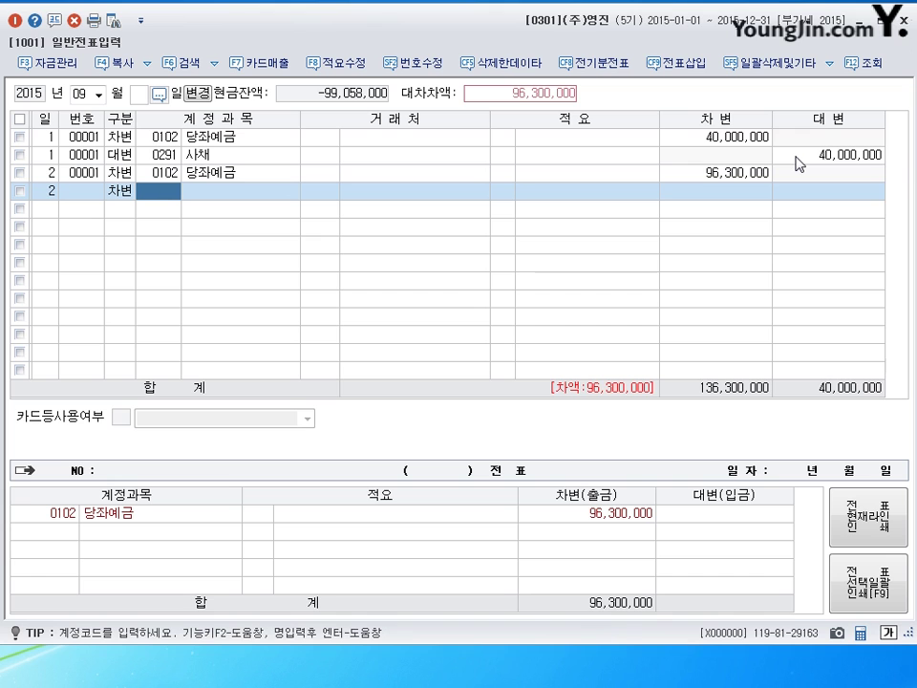
pyautogui.write('292')
pyautogui.press('Return')
pyautogui.press('Return')
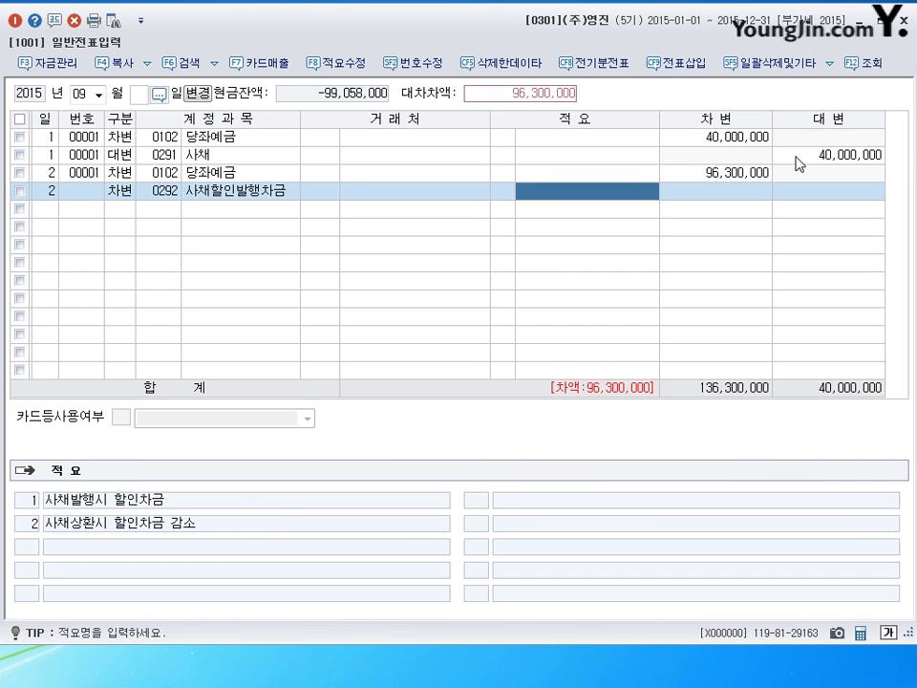
pyautogui.press('Return')
pyautogui.write('3')
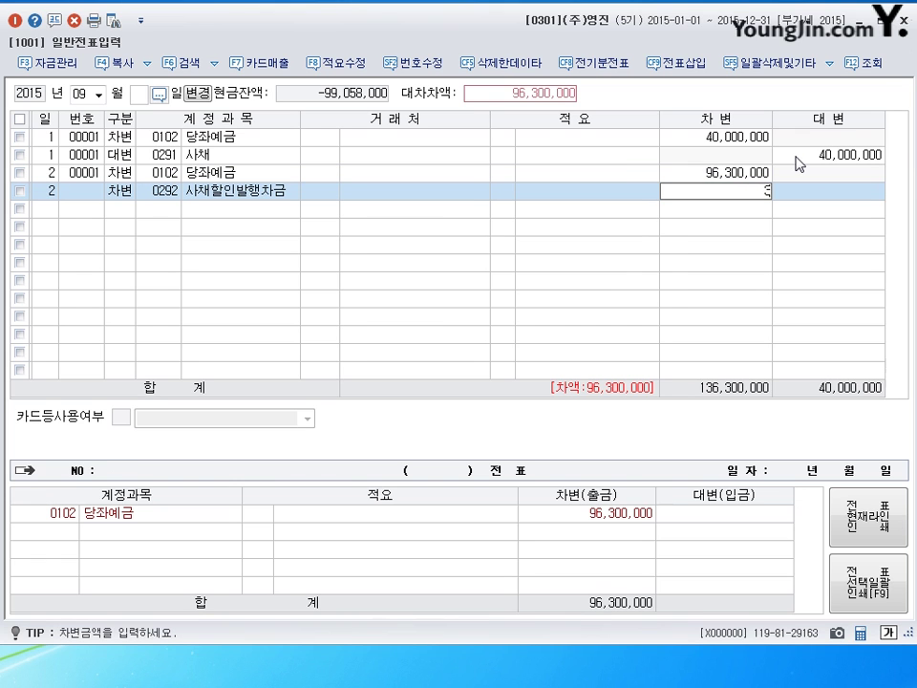
pyautogui.write(',700,000')
pyautogui.press('Return')
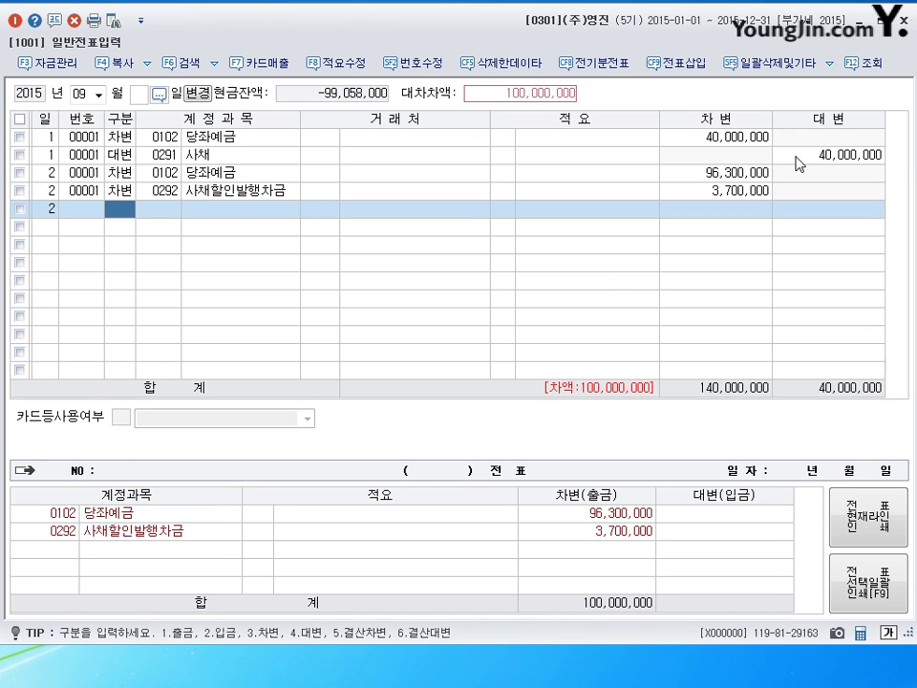
# Step: Balance the day 2 voucher with a credit line to account 291 사채 for 100,000,000
pyautogui.write('4')
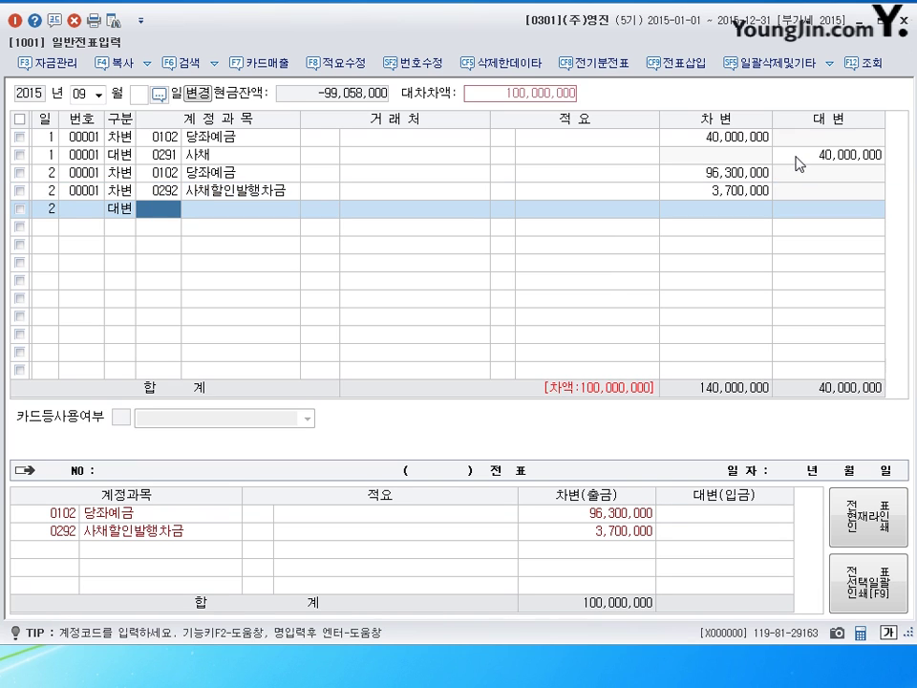
pyautogui.write('291')
pyautogui.press('Return')
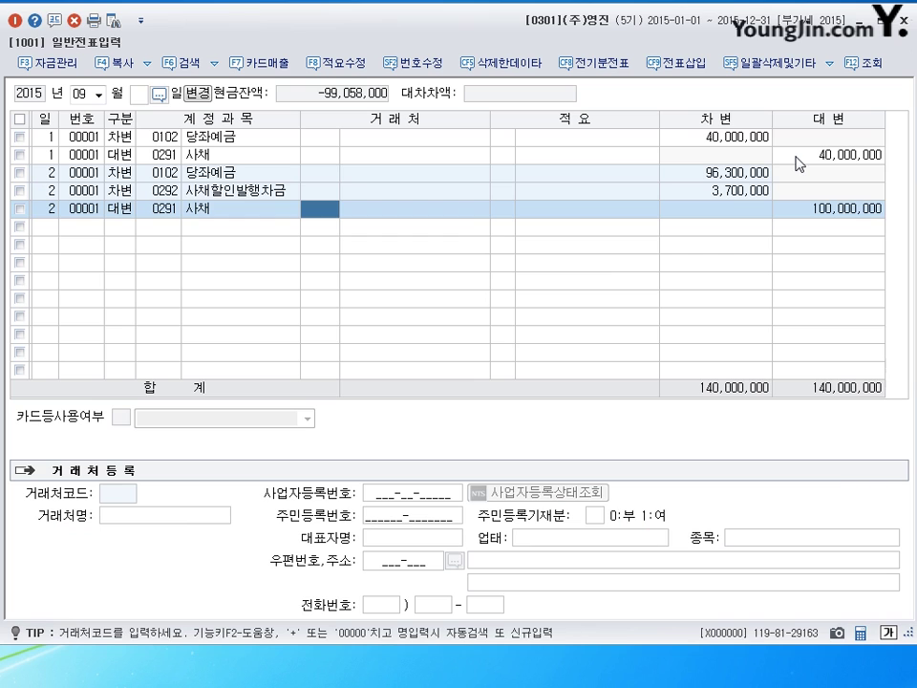
pyautogui.press('Return')
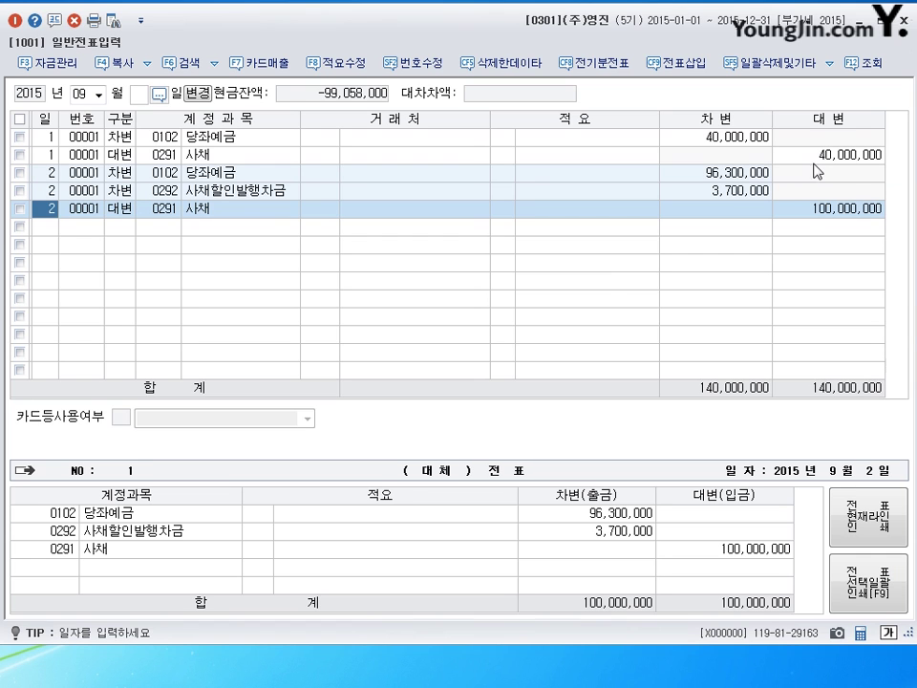
pyautogui.click(857, 210)
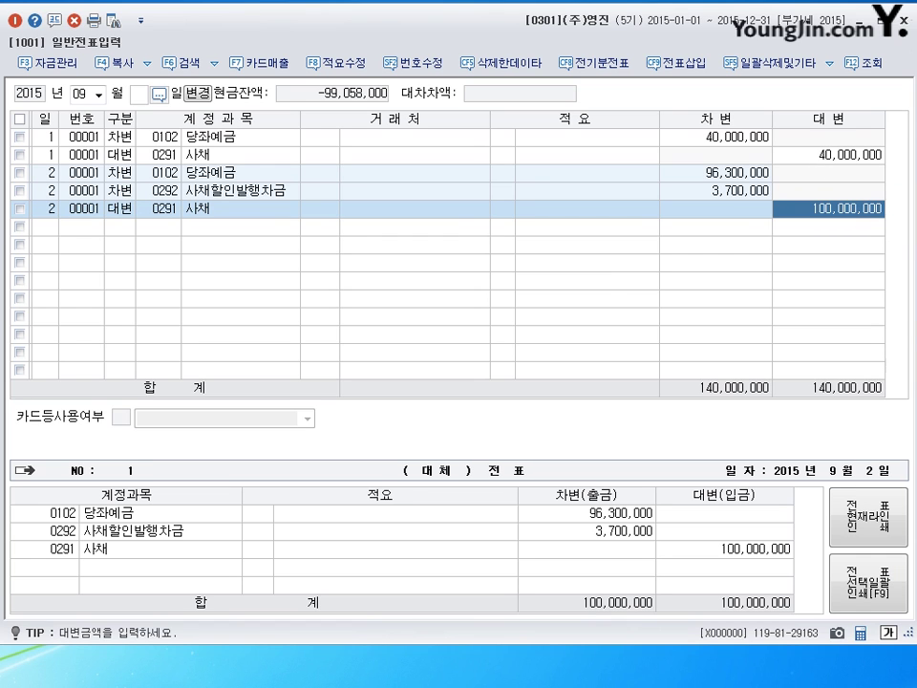
pyautogui.click(47, 228)
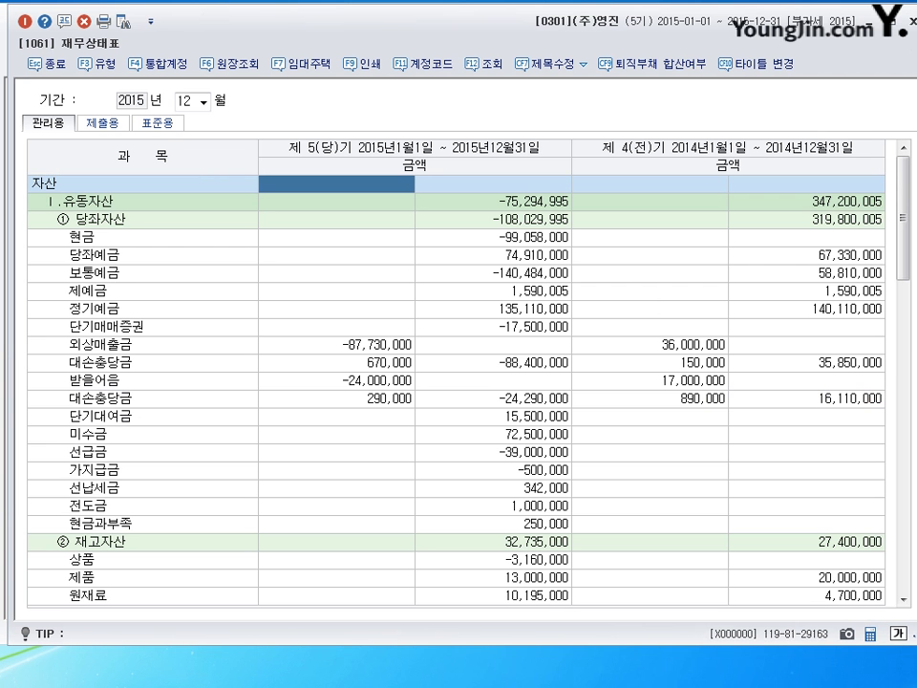
# Step: Check the 사채 and 사채할인발행차금 amounts under non-current liabilities in the balance sheet (재무상태표), and close the statement
pyautogui.scroll(-14, 325, 449)
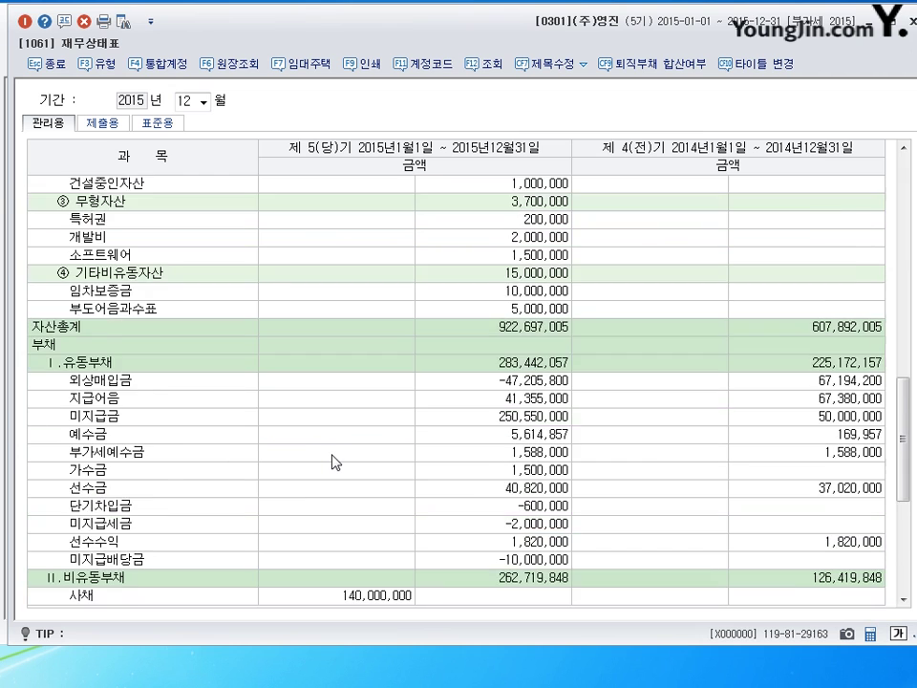
pyautogui.scroll(-3, 335, 463)
pyautogui.scroll(-3, 336, 462)
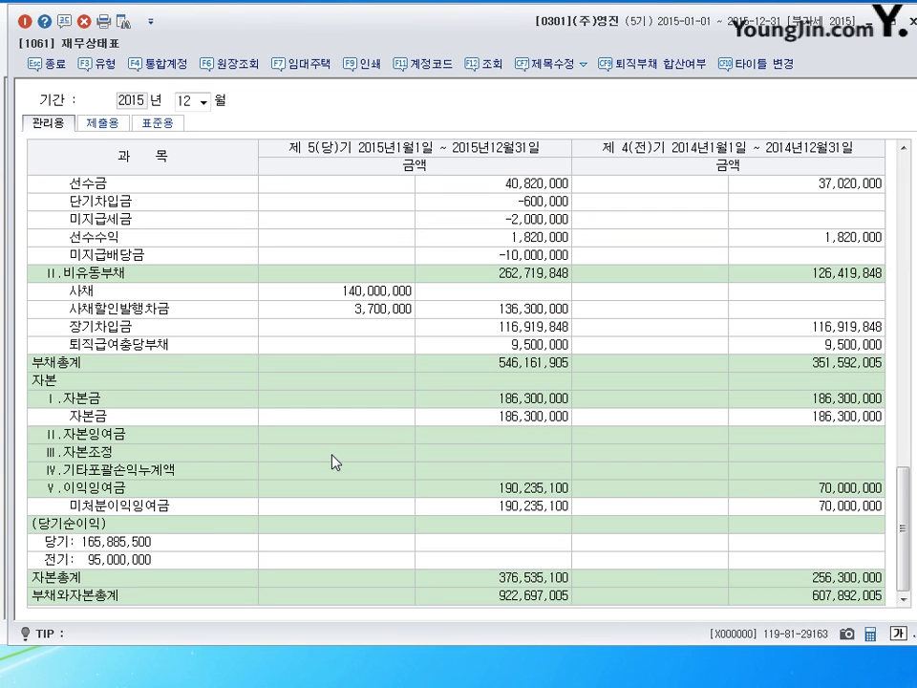
pyautogui.click(342, 290)
pyautogui.click(346, 310)
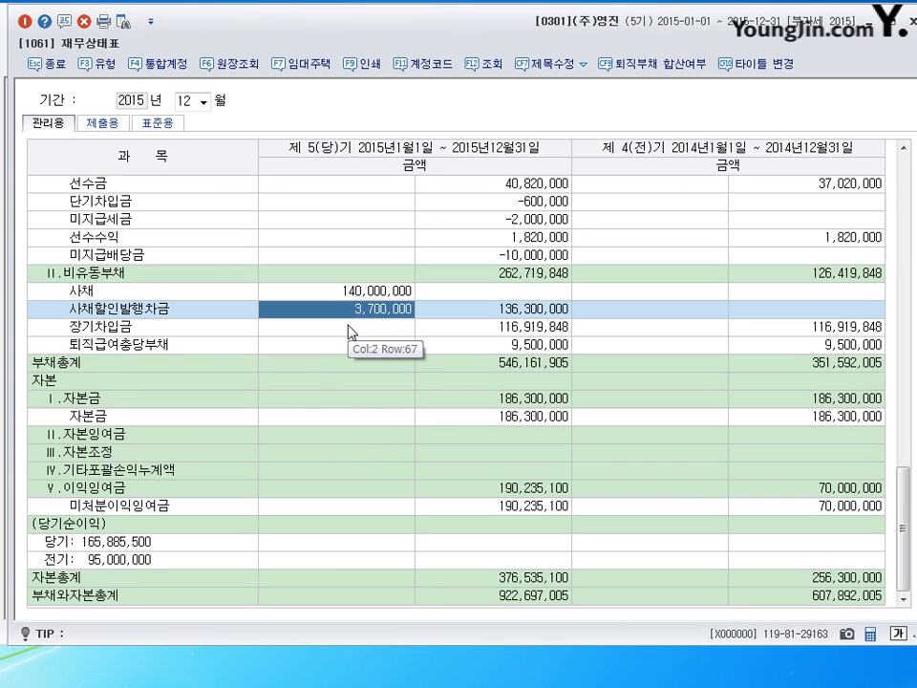
pyautogui.click(364, 291)
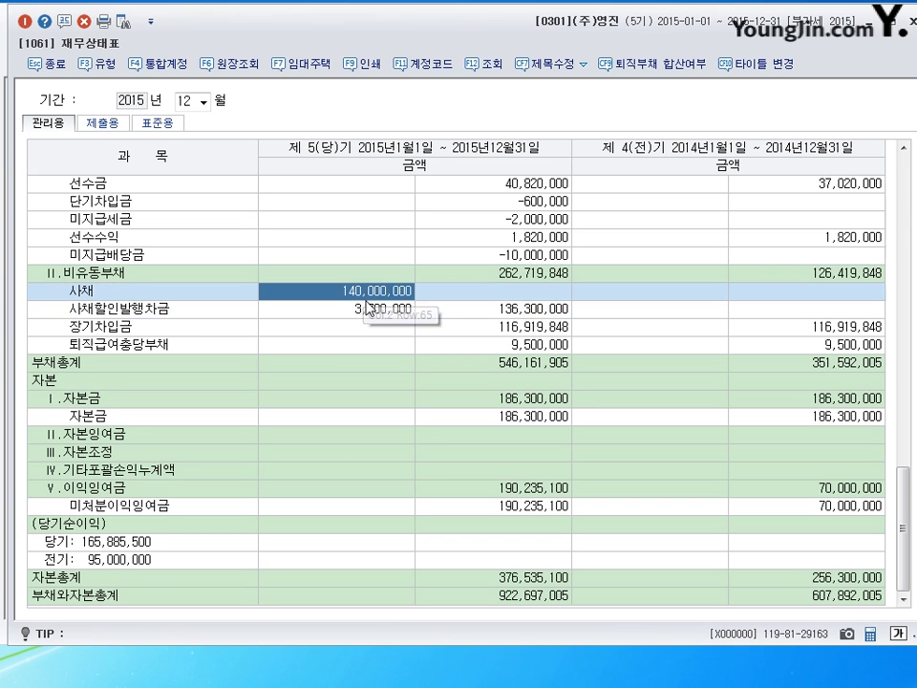
pyautogui.click(365, 310)
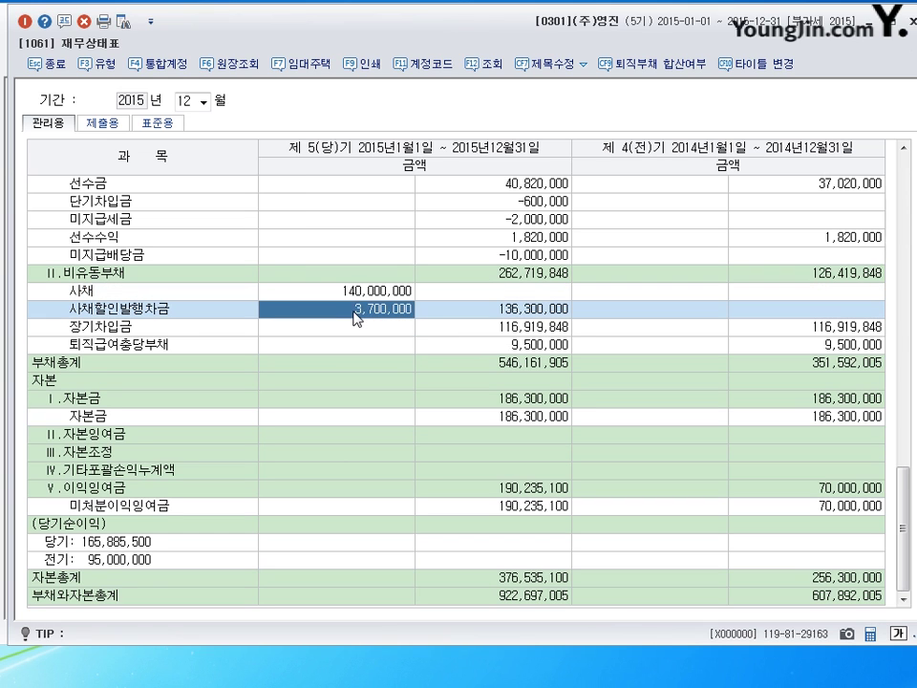
pyautogui.click(513, 315)
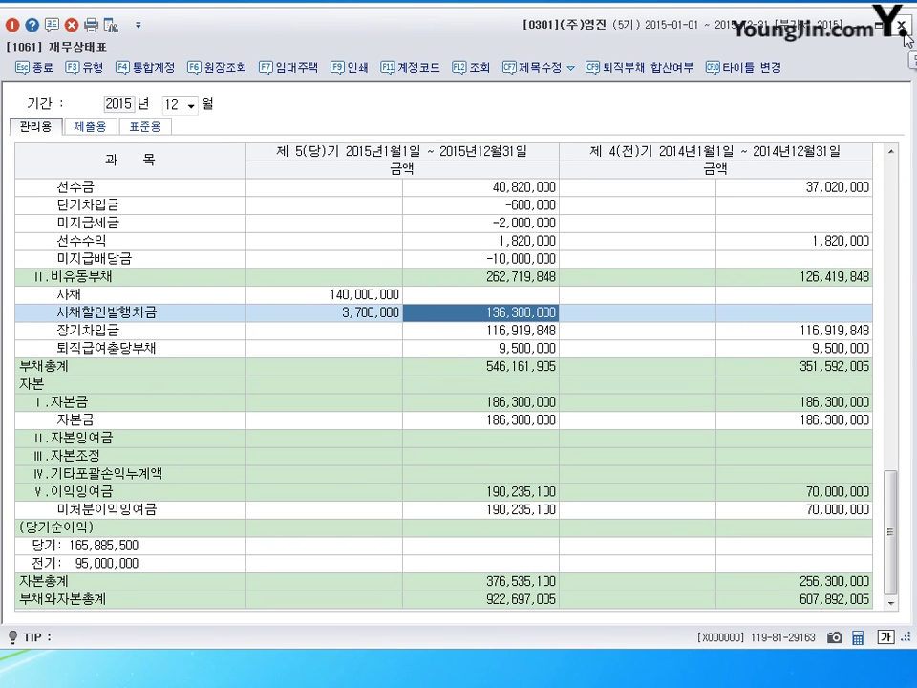
pyautogui.click(901, 26)
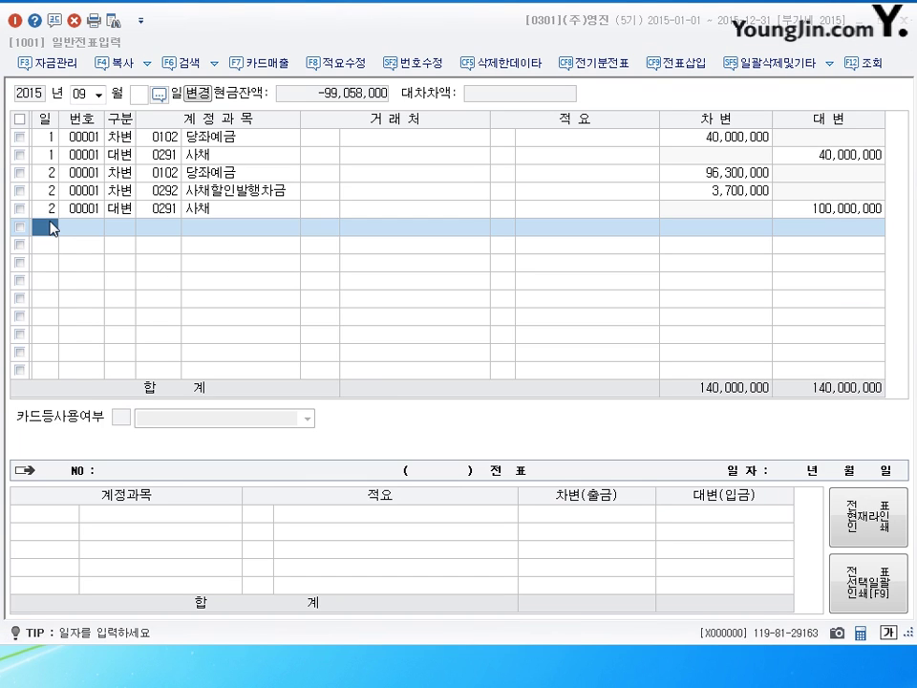
# Step: Start a day 3 voucher with a debit line to account 103 보통예금 for 5,800,000
pyautogui.write('3')
pyautogui.press('Return')
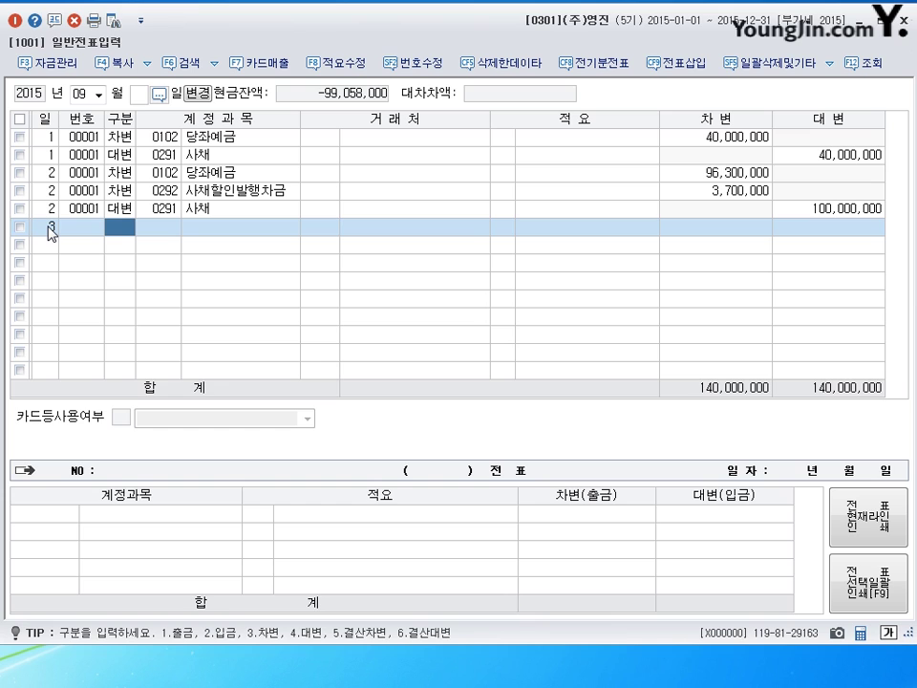
pyautogui.write('3')
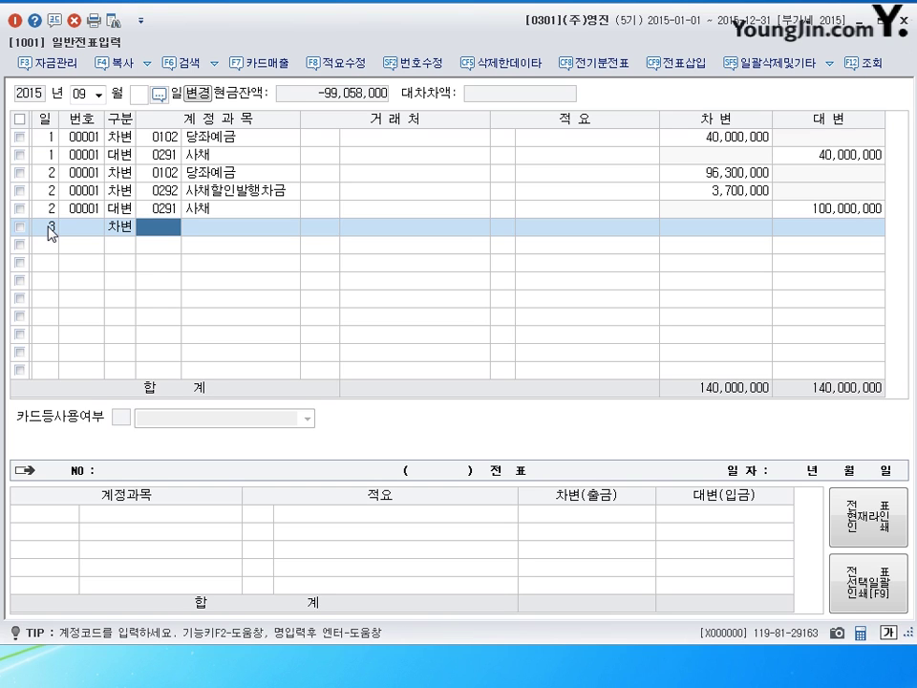
pyautogui.write('103')
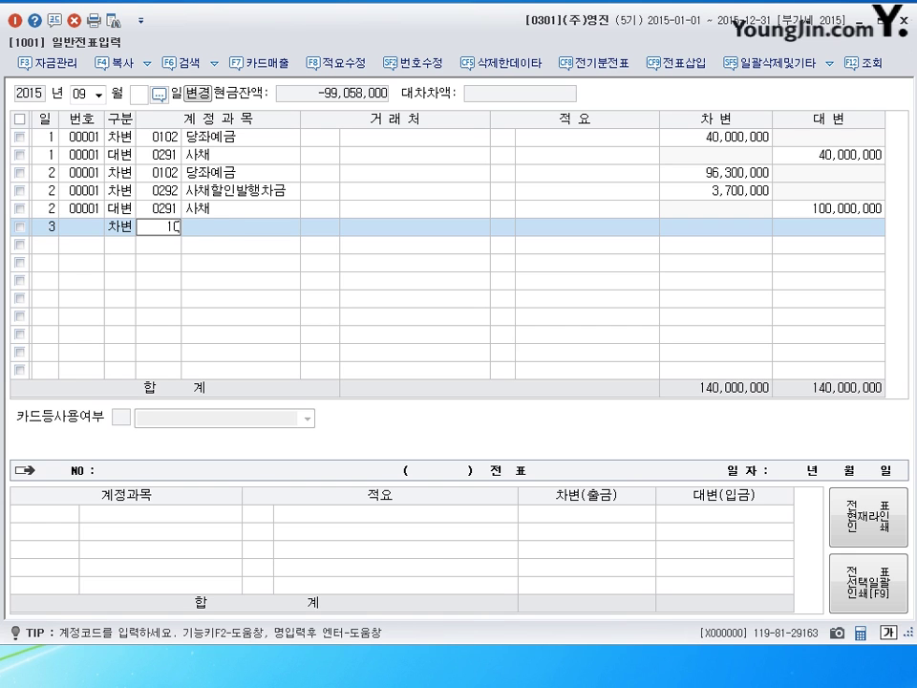
pyautogui.press('Return')
pyautogui.press('Return')
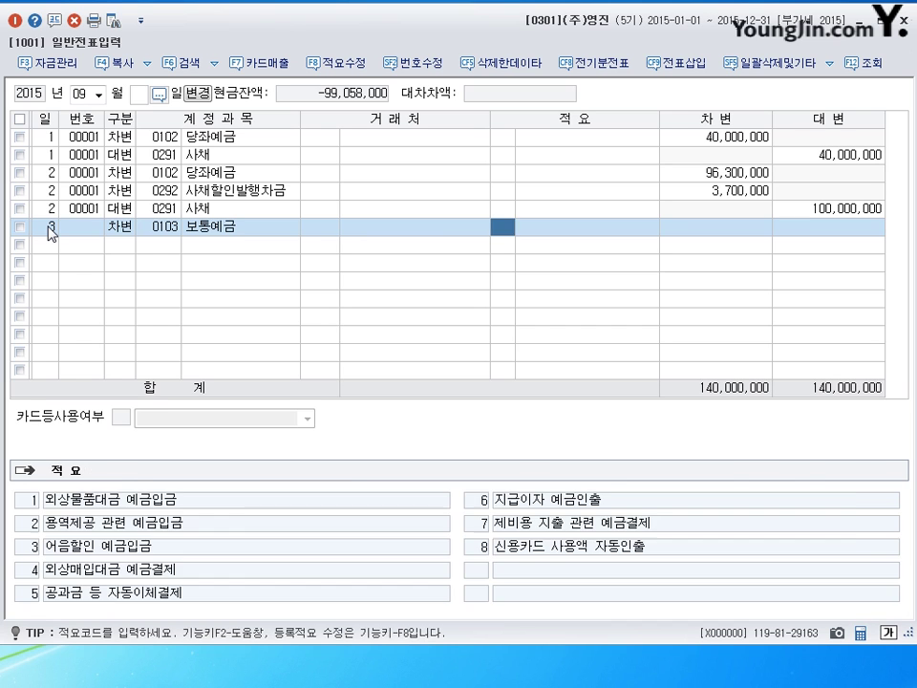
pyautogui.press('Return')
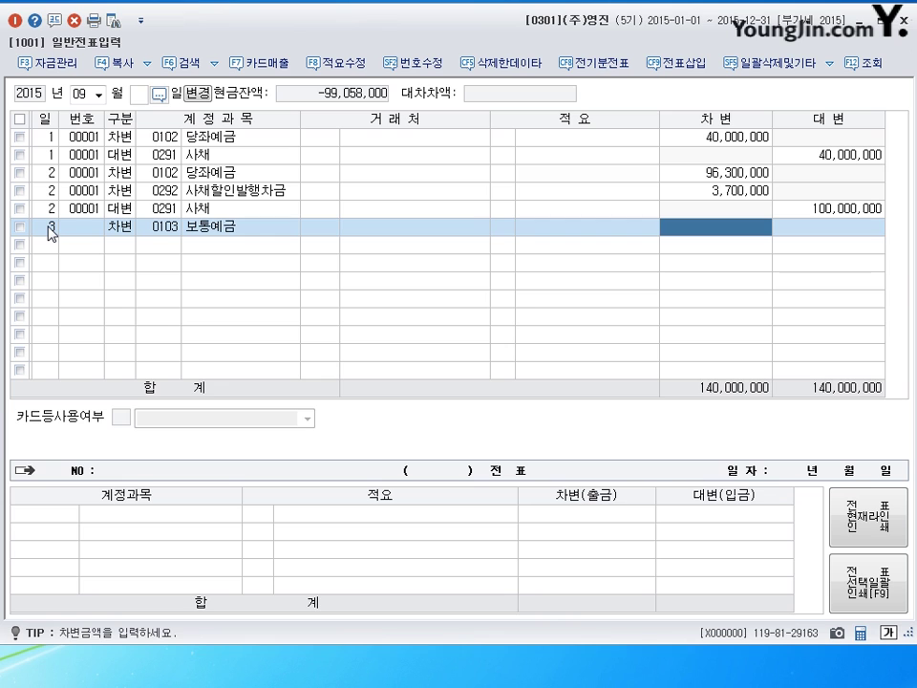
pyautogui.write('5800000')
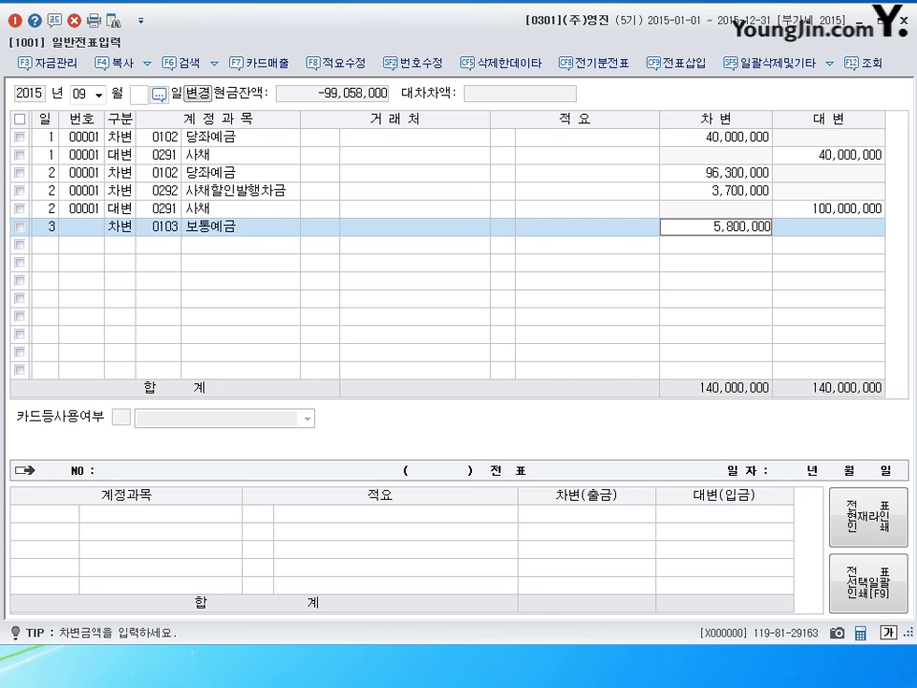
pyautogui.press('Return')
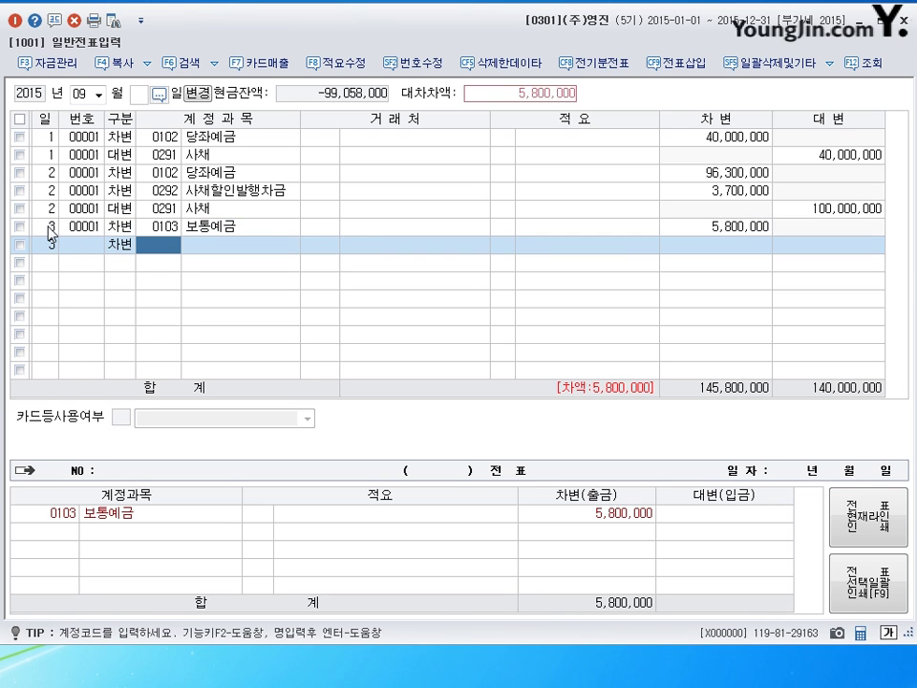
# Step: Add a day 3 debit line to account 292 사채할인발행차금 for 300,000
pyautogui.write('292')
pyautogui.press('Return')
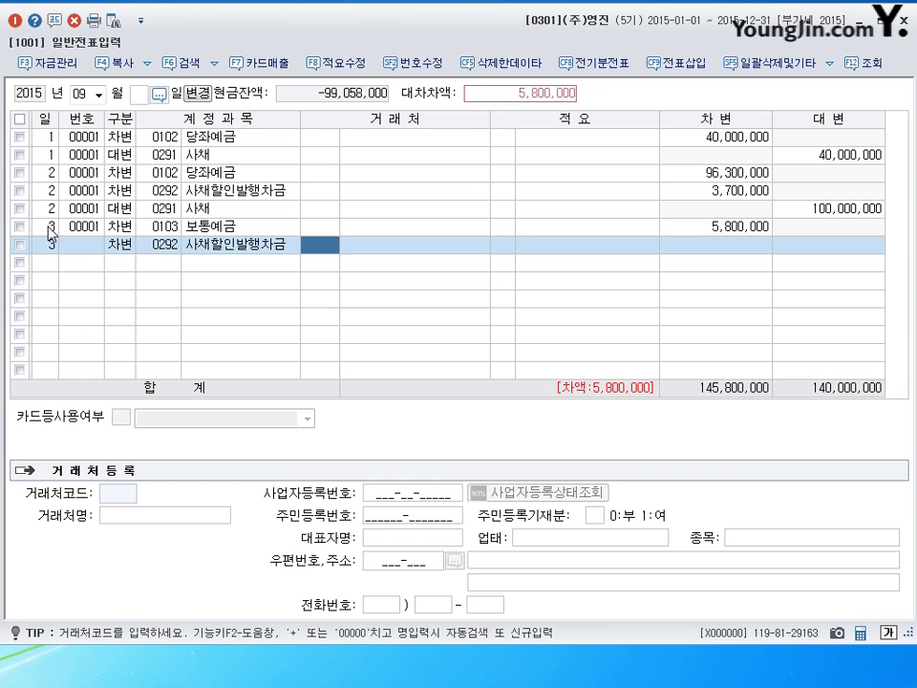
pyautogui.press('Return')
pyautogui.press('Return')
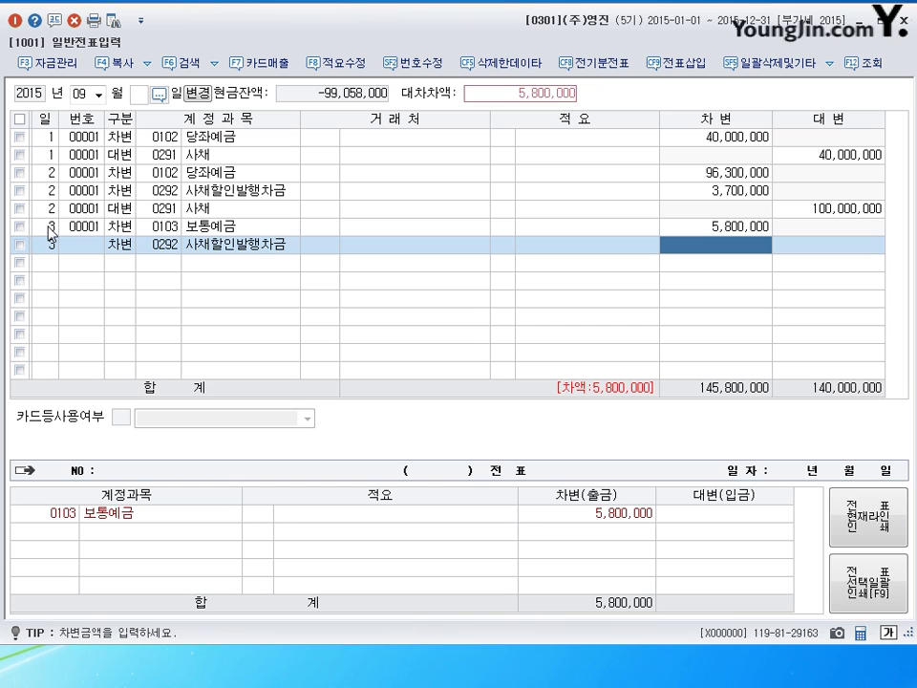
pyautogui.write('3000000')
pyautogui.press('Return')
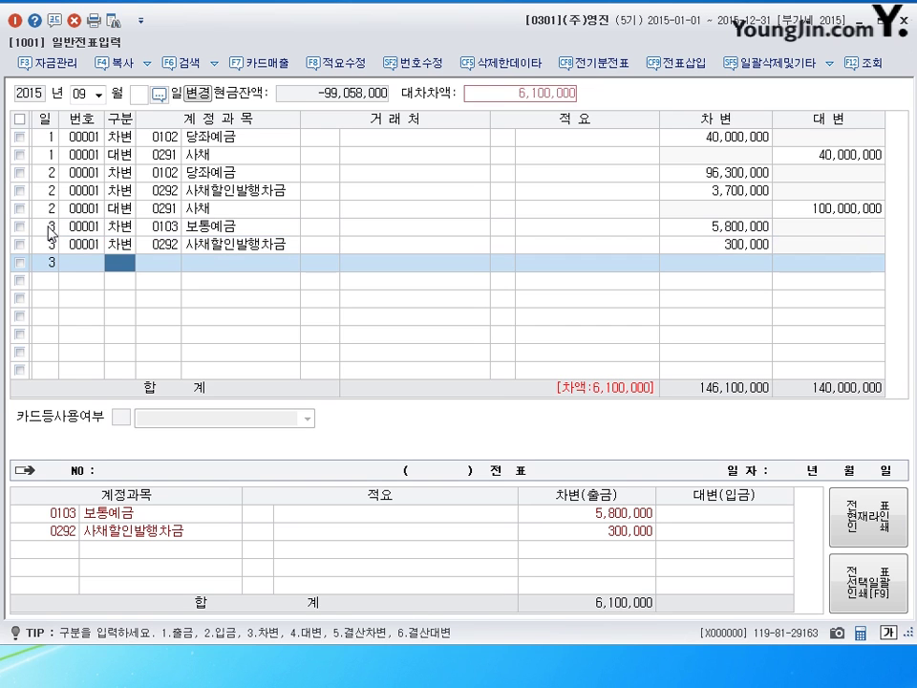
# Step: Add a day 3 credit line to account 291 사채 for 6,000,000
pyautogui.write('4')
pyautogui.press('Return')
pyautogui.write('291')
pyautogui.press('Return')
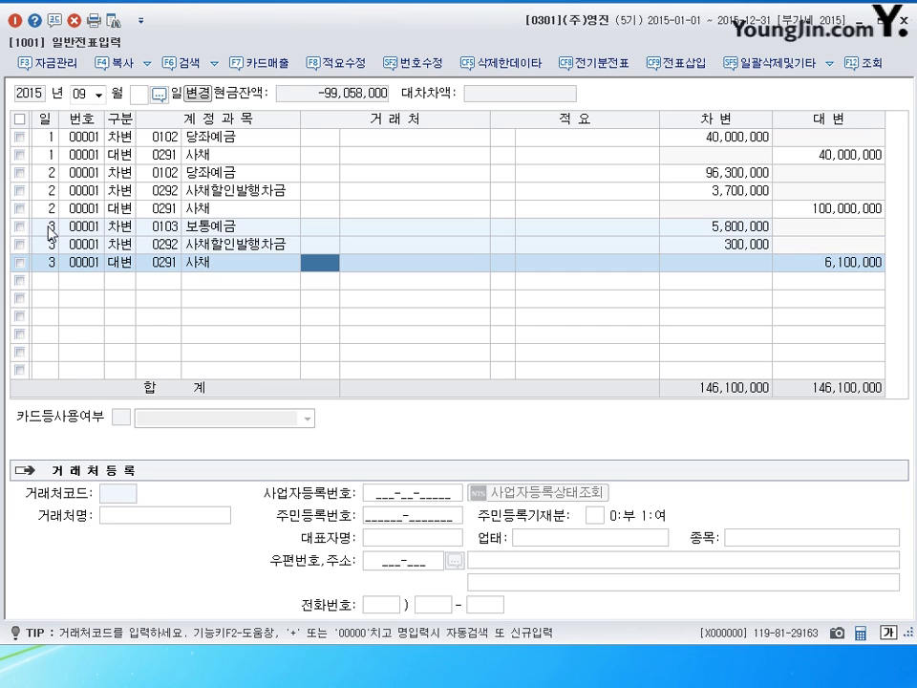
pyautogui.press('Return')
pyautogui.press('Return')
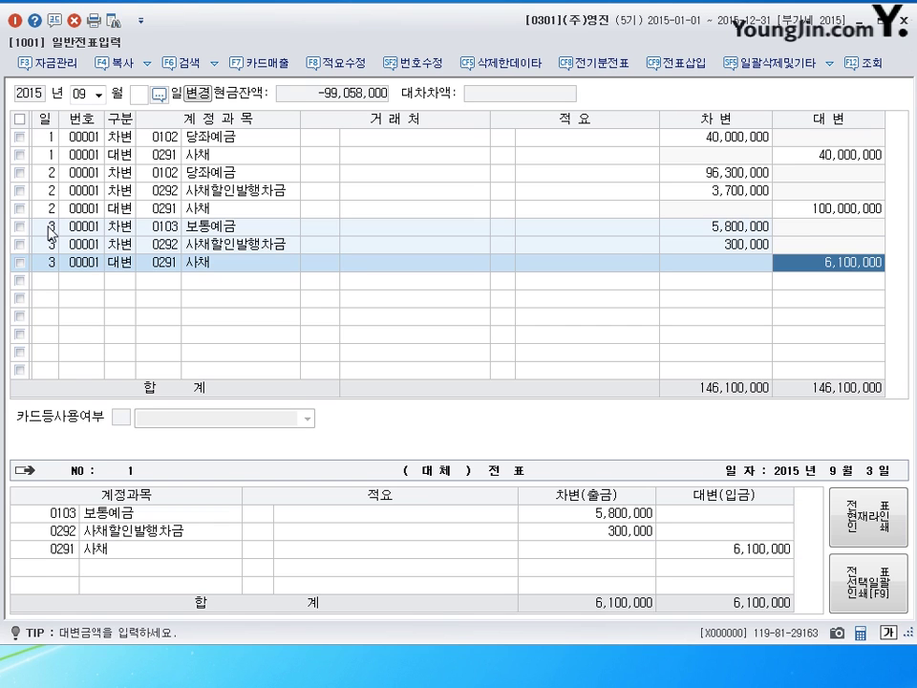
pyautogui.write('6000000')
pyautogui.press('Return')
# Step: Balance the day 3 voucher with a credit line to account 101 현금 for 100,000, and open a day 4 line
pyautogui.write('4')
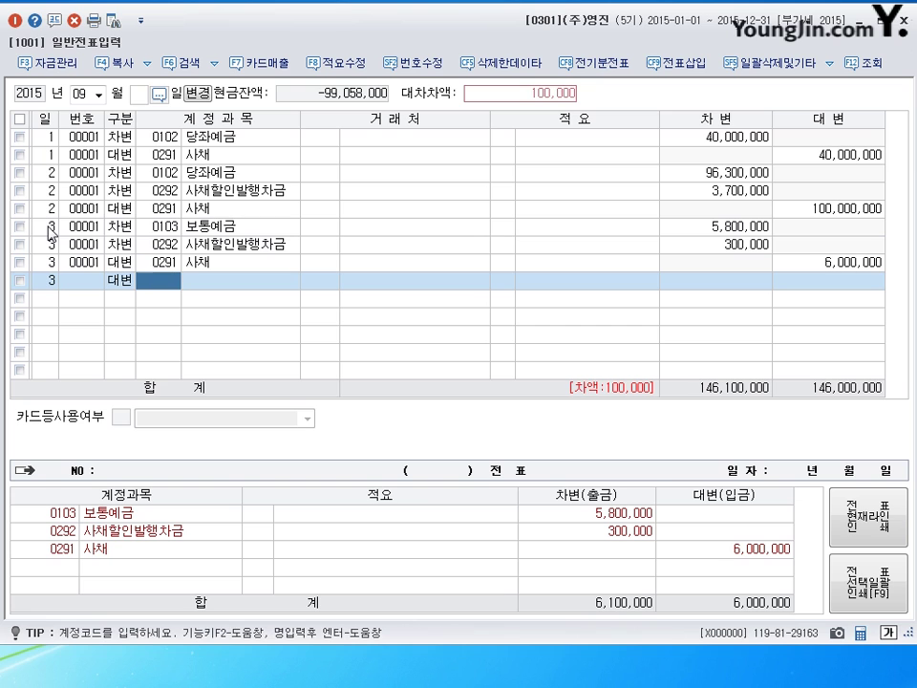
pyautogui.write('101')
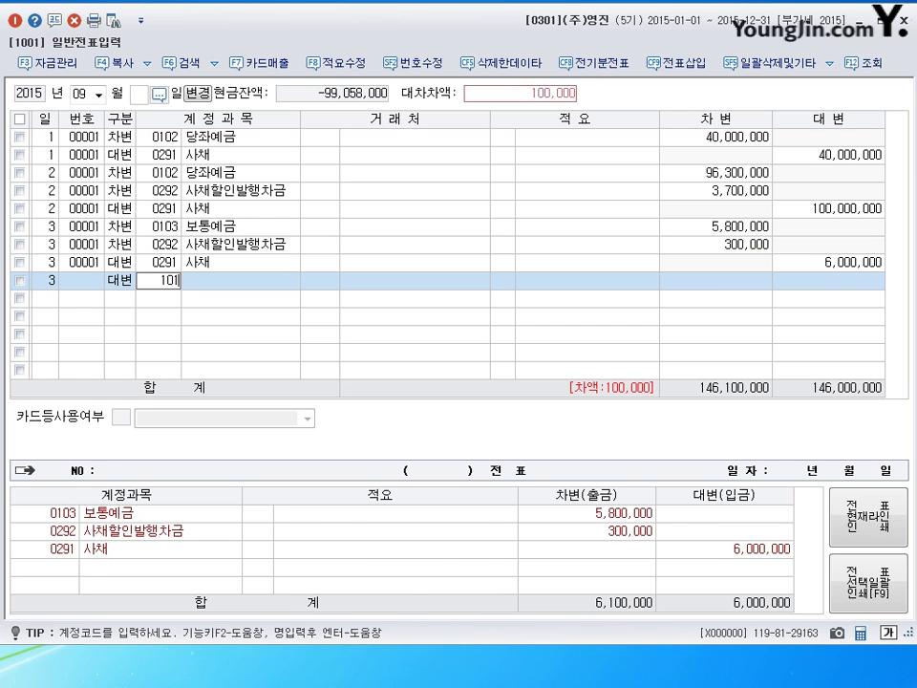
pyautogui.press('Return')
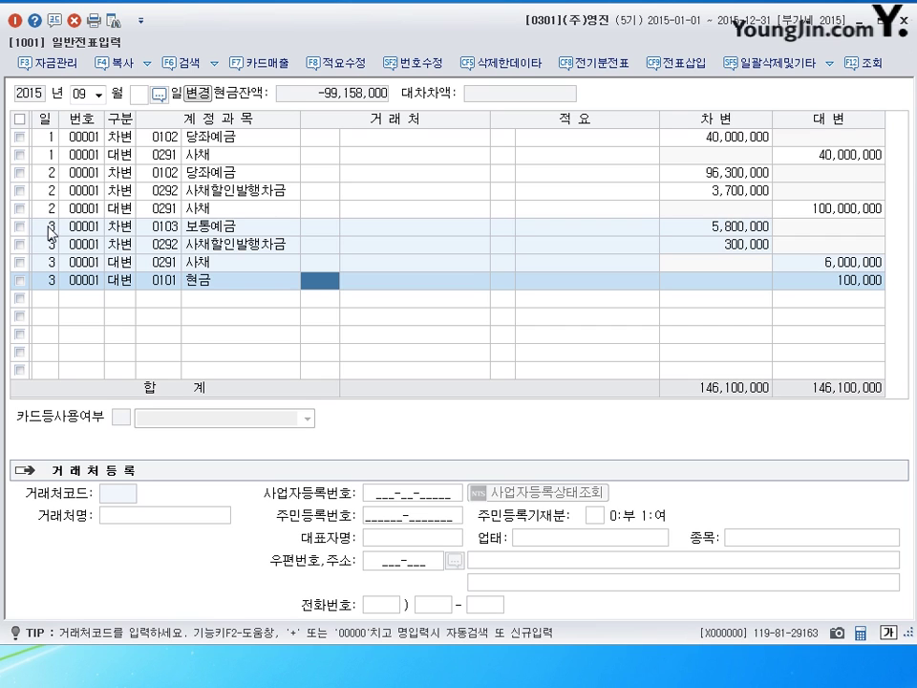
pyautogui.press('Return')
pyautogui.press('Return')
pyautogui.write('4')
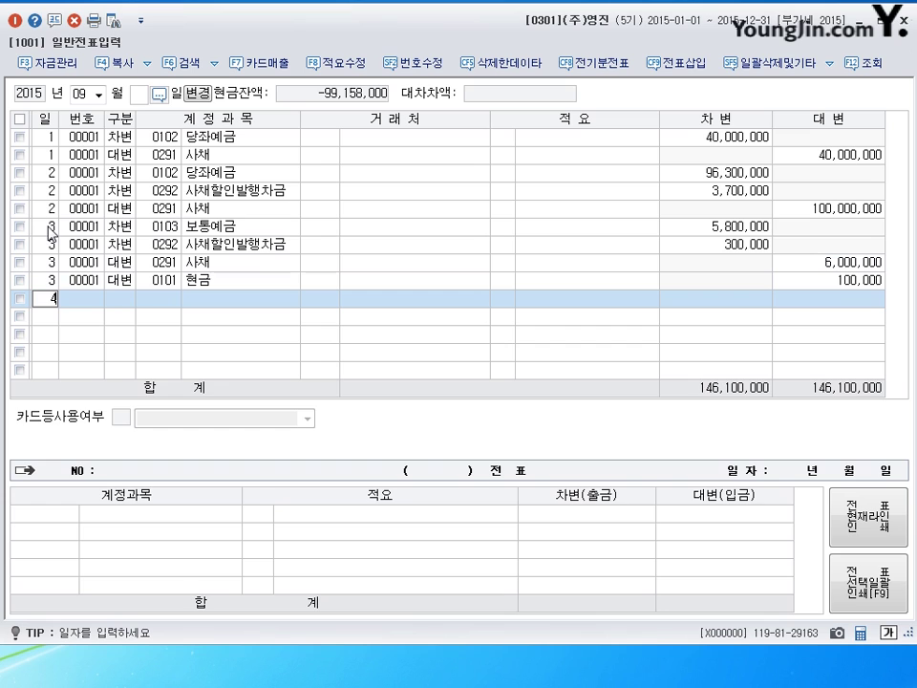
pyautogui.press('Return')
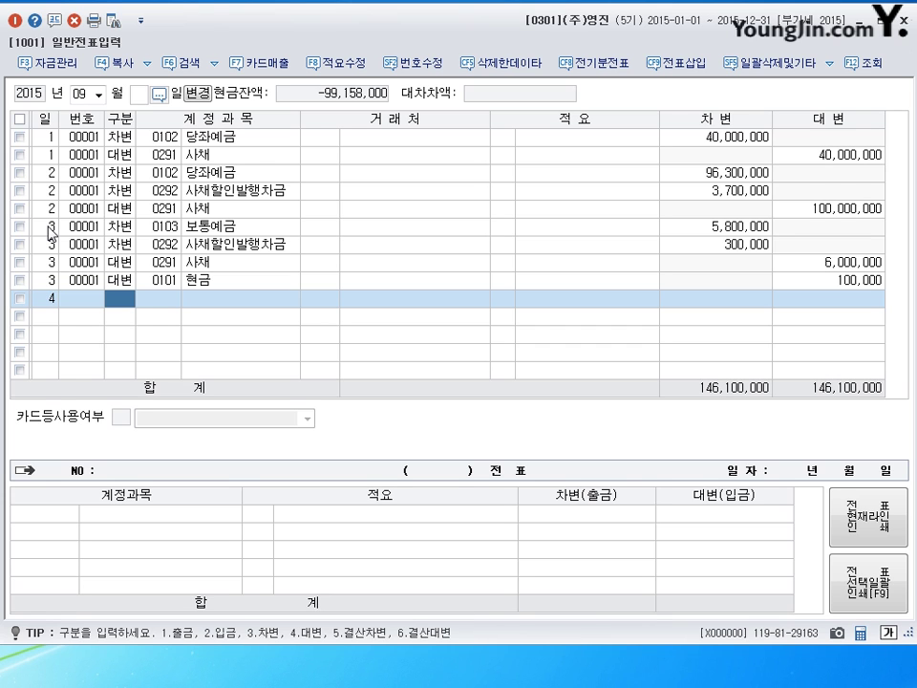
# Step: Switch to the Notepad note and examine the journal entry for issuing bonds at a discount, including the 사채할인발행차금 line
pyautogui.hotkey('alt', 'Tab')
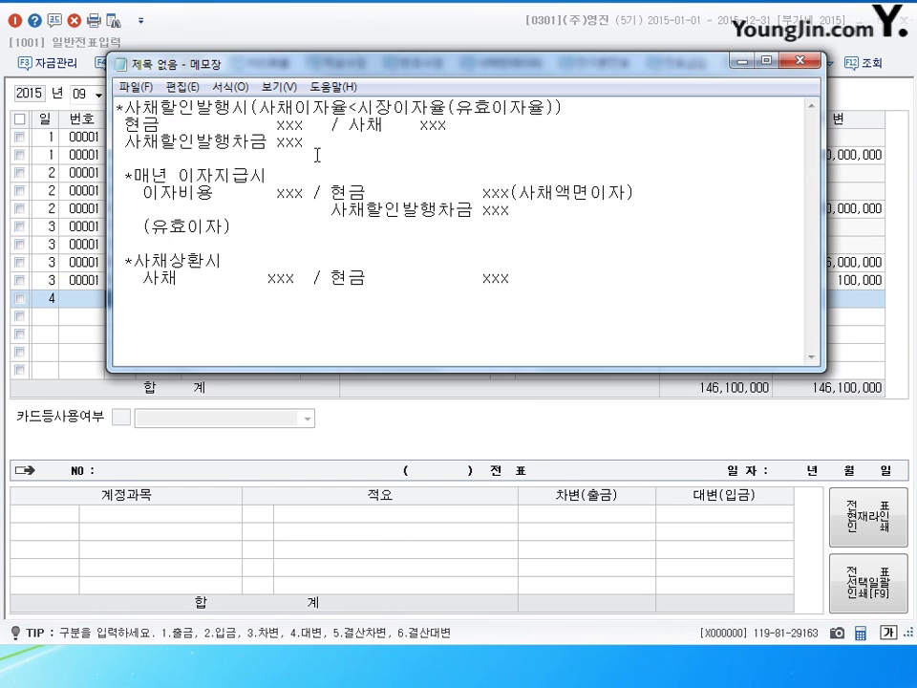
pyautogui.moveTo(350, 72); pyautogui.dragTo(343, 122)
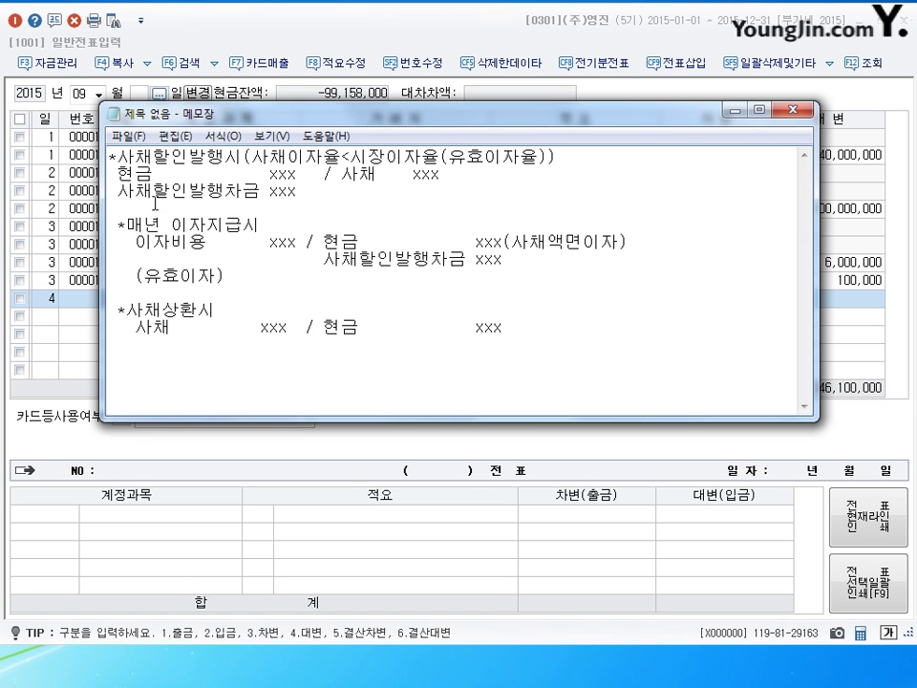
pyautogui.click(119, 172)
pyautogui.moveTo(119, 172); pyautogui.dragTo(305, 193)
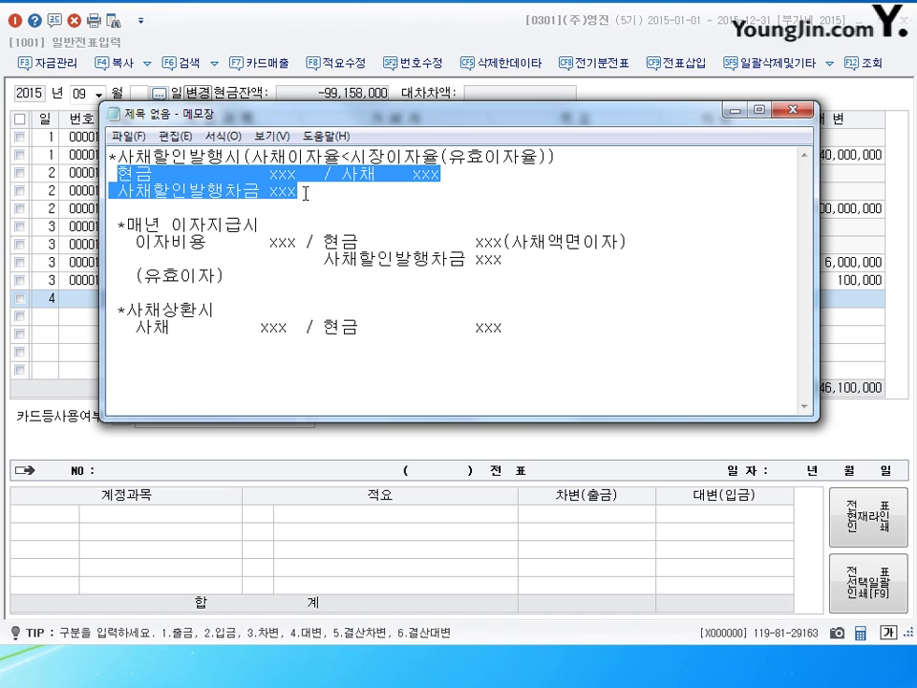
pyautogui.click(312, 241)
pyautogui.moveTo(116, 190); pyautogui.dragTo(340, 190)
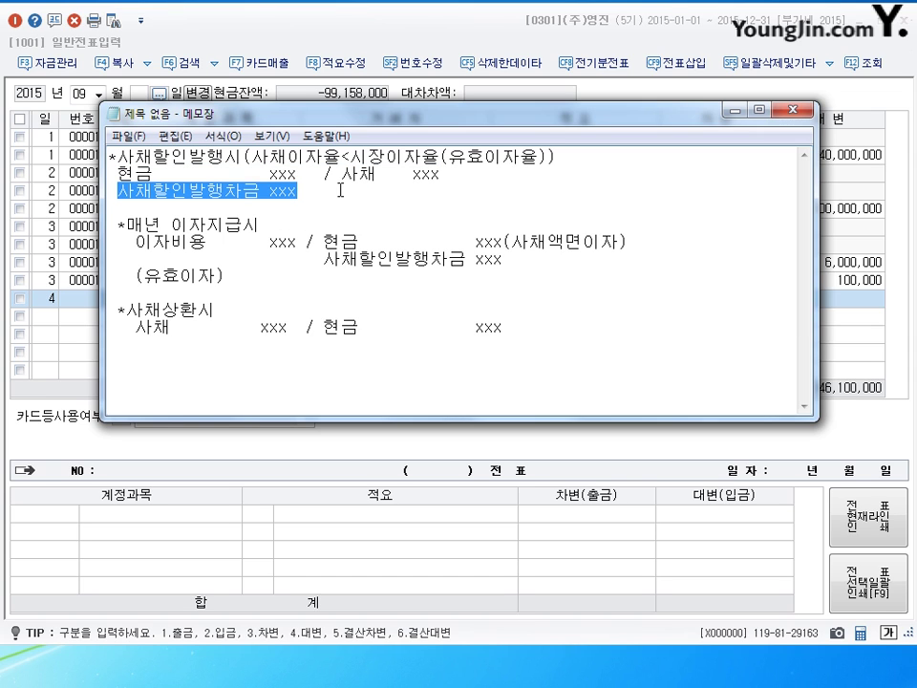
pyautogui.click(323, 241)
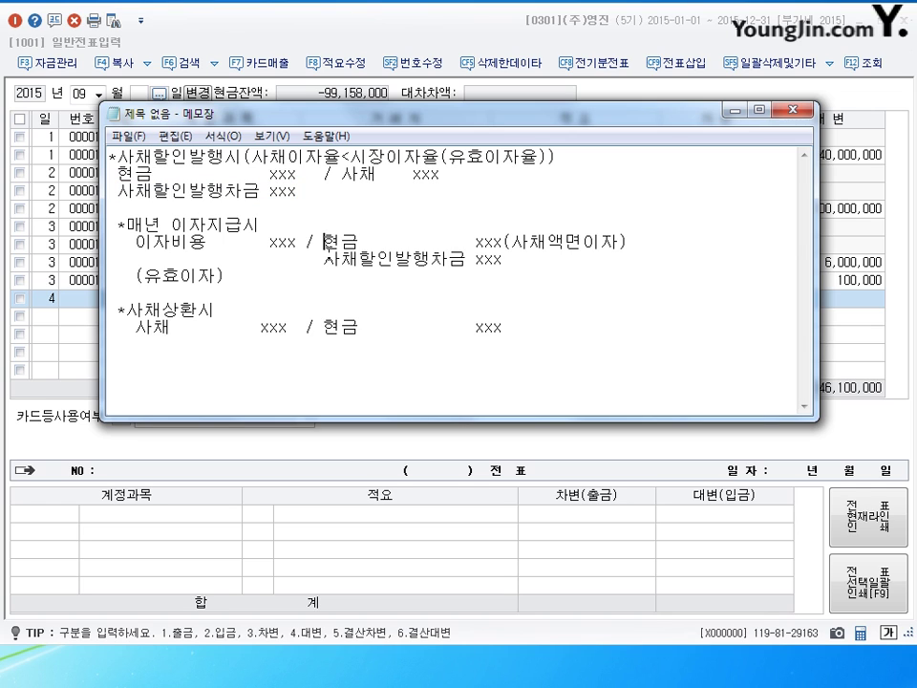
# Step: Examine the annual interest payment entry in the note: 이자비용 against 현금 (사채액면이자) and 사채할인발행차금
pyautogui.moveTo(325, 259); pyautogui.dragTo(512, 257)
pyautogui.click(512, 257)
pyautogui.click(529, 240)
pyautogui.moveTo(323, 241); pyautogui.dragTo(629, 240)
pyautogui.click(504, 267)
pyautogui.click(227, 276)
pyautogui.moveTo(326, 240); pyautogui.dragTo(502, 251)
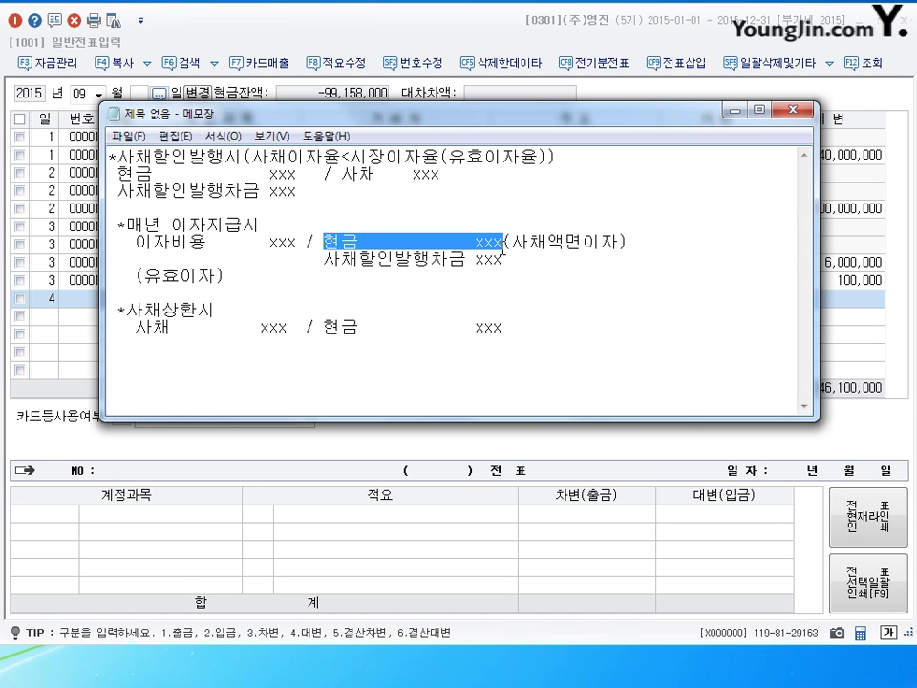
pyautogui.click(245, 252)
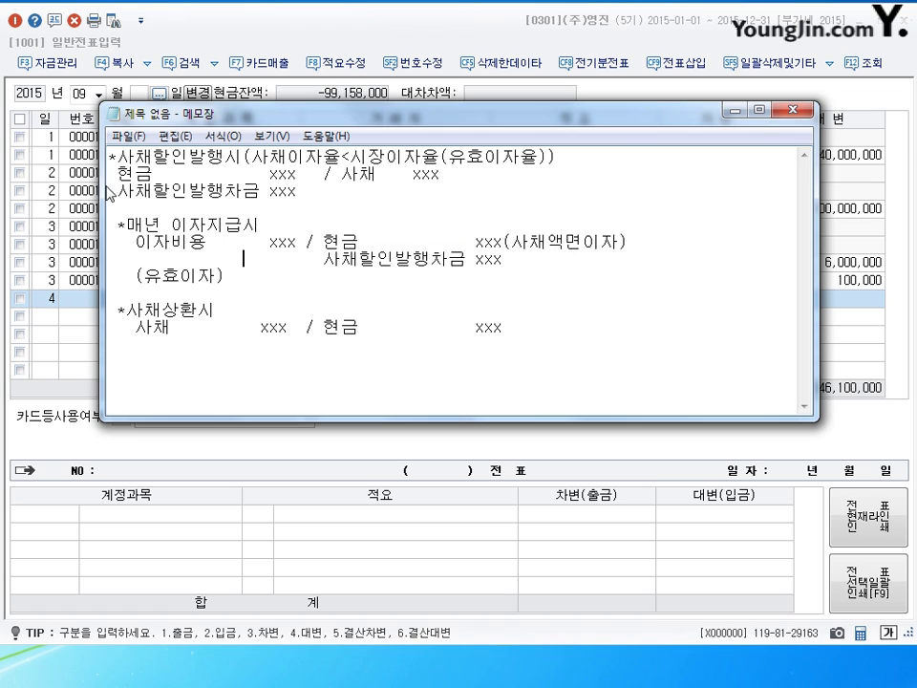
pyautogui.click(170, 191)
pyautogui.click(289, 271)
pyautogui.click(130, 241)
pyautogui.moveTo(130, 241); pyautogui.dragTo(506, 242)
pyautogui.click(344, 276)
pyautogui.moveTo(322, 258); pyautogui.dragTo(137, 241)
pyautogui.click(522, 272)
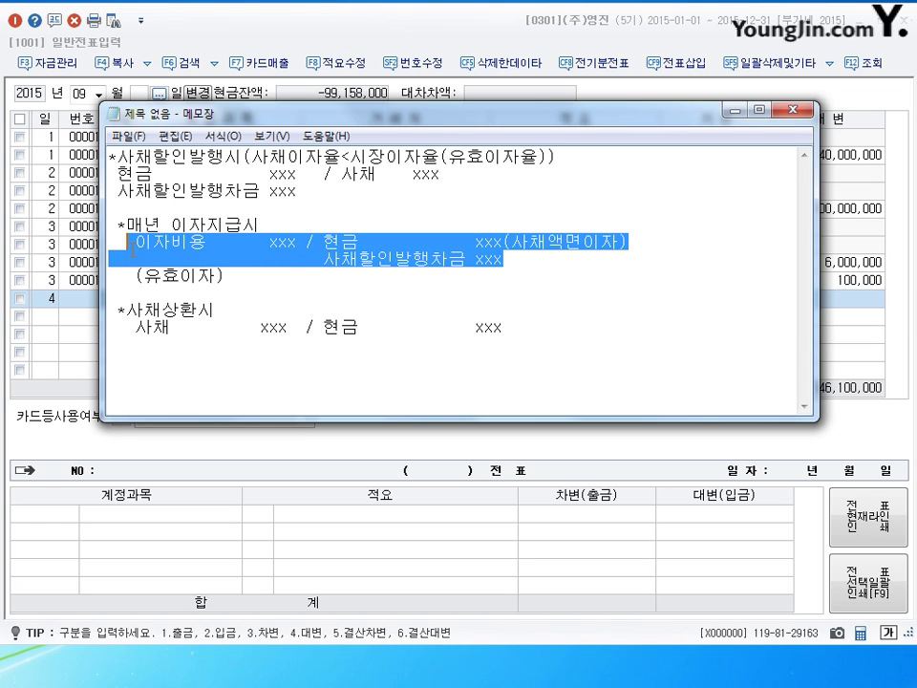
pyautogui.click(299, 269)
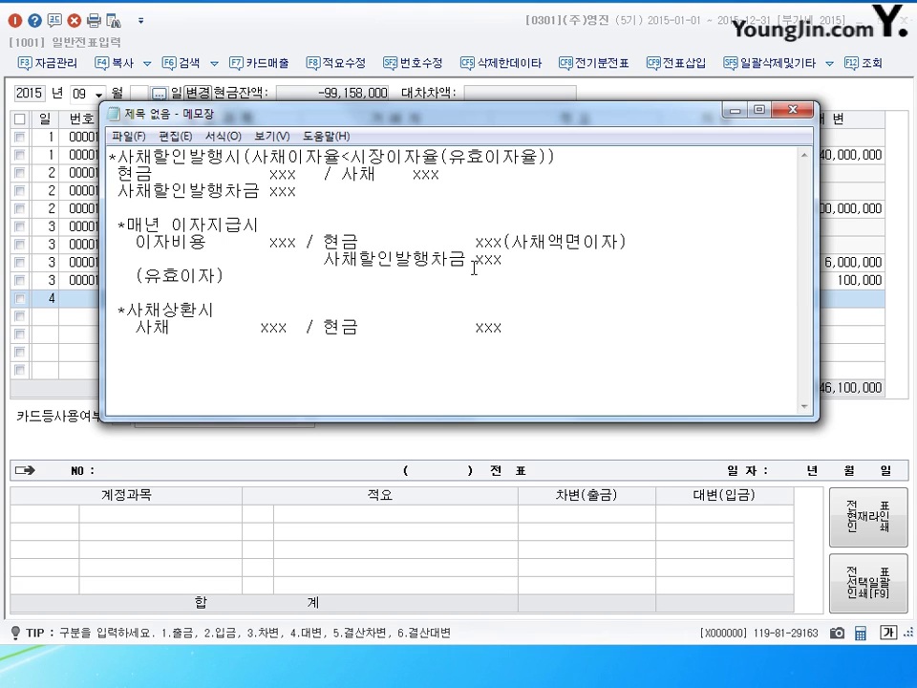
# Step: Examine the bond redemption entry (사채상환시) in the note and compare it with the annual interest entry
pyautogui.click(385, 328)
pyautogui.moveTo(128, 327); pyautogui.dragTo(528, 328)
pyautogui.click(528, 328)
pyautogui.moveTo(127, 240); pyautogui.dragTo(503, 272)
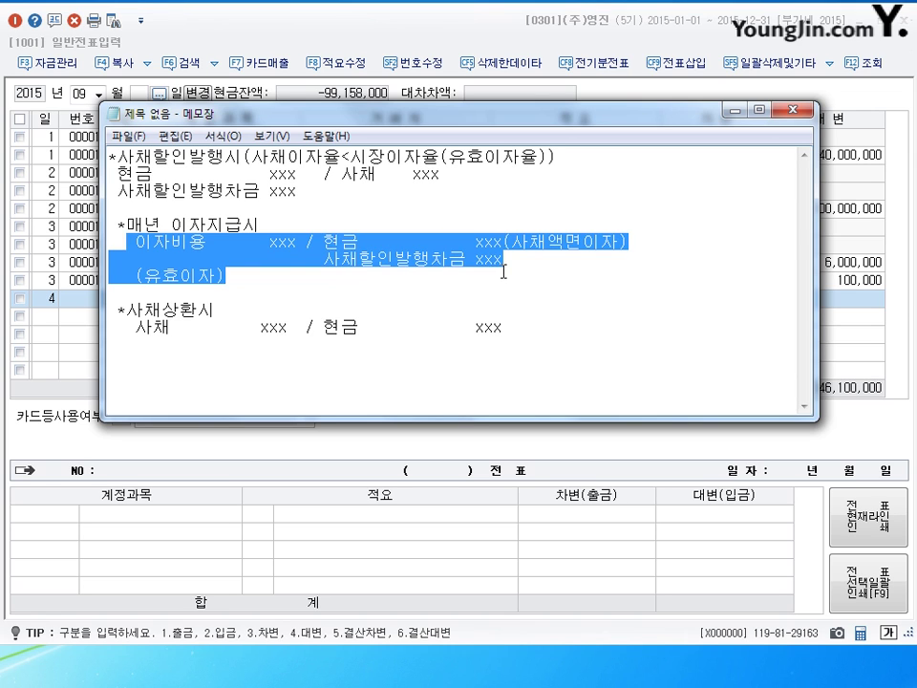
pyautogui.click(515, 260)
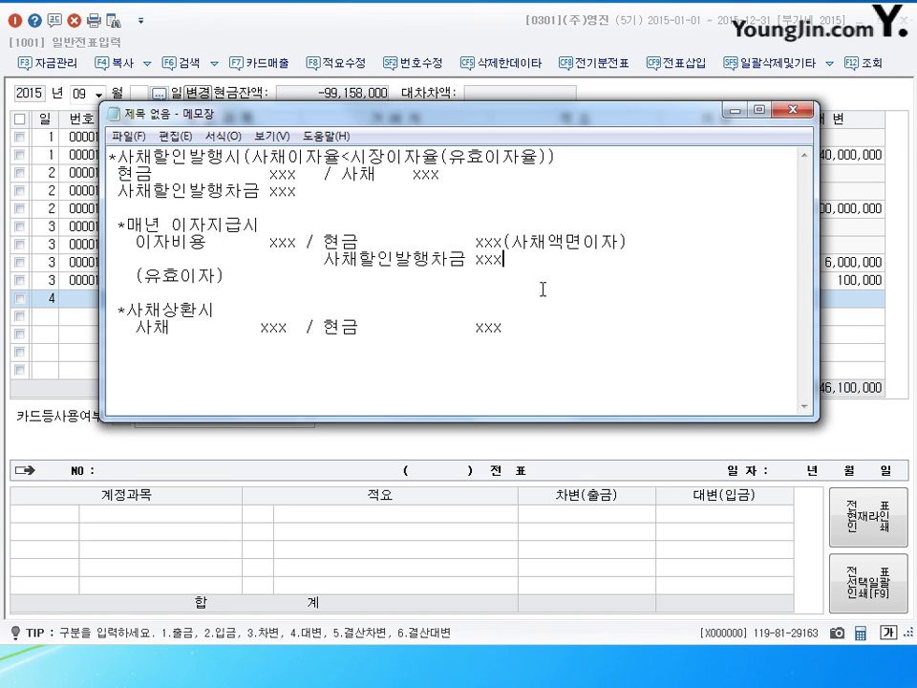
# Step: Return to the general voucher entry window and bring up the vouchers for December 31
pyautogui.click(735, 110)
pyautogui.click(86, 95)
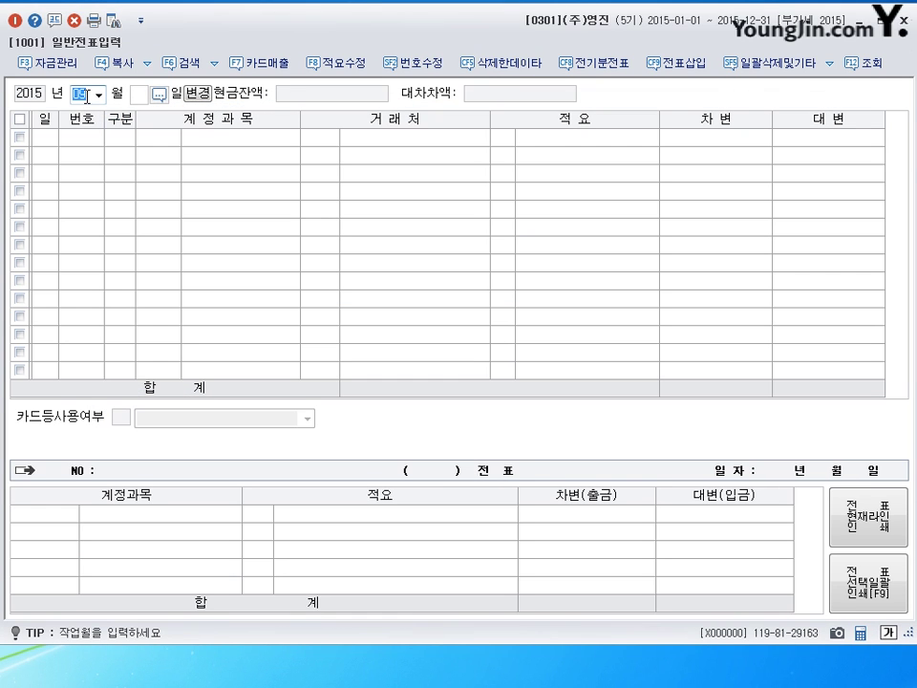
pyautogui.write('12')
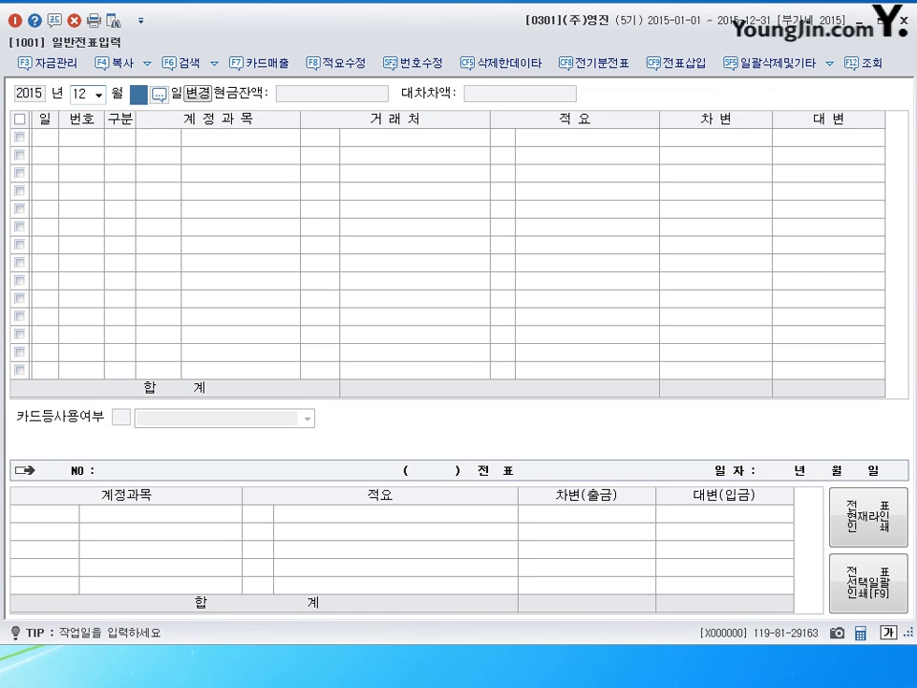
pyautogui.write('31')
pyautogui.press('Return')
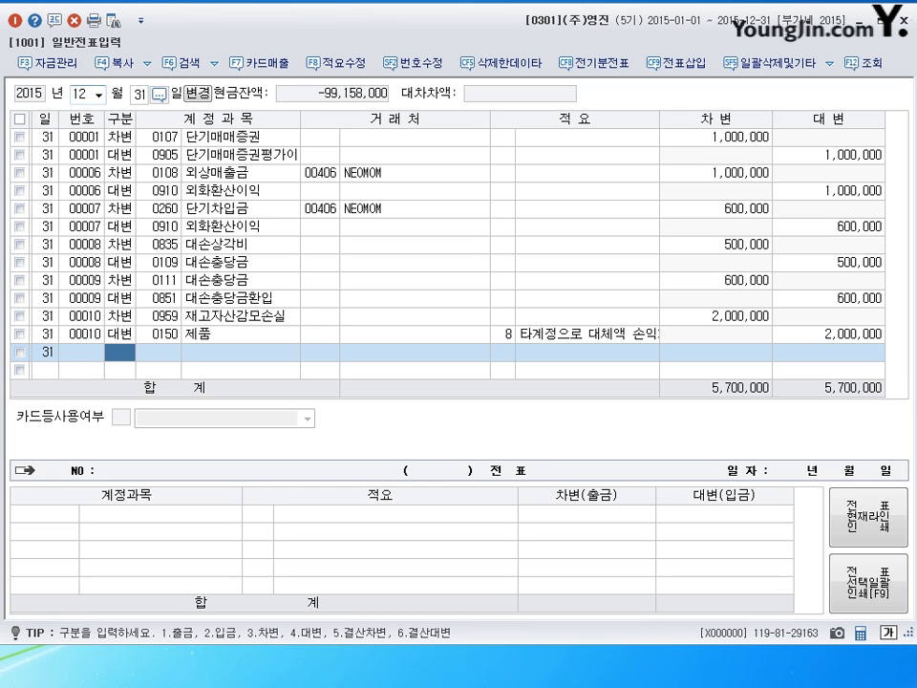
# Step: Start a December 31 voucher with a debit line to account 951 이자비용 for 95,000
pyautogui.write('3')
pyautogui.press('Return')
pyautogui.write('0951')
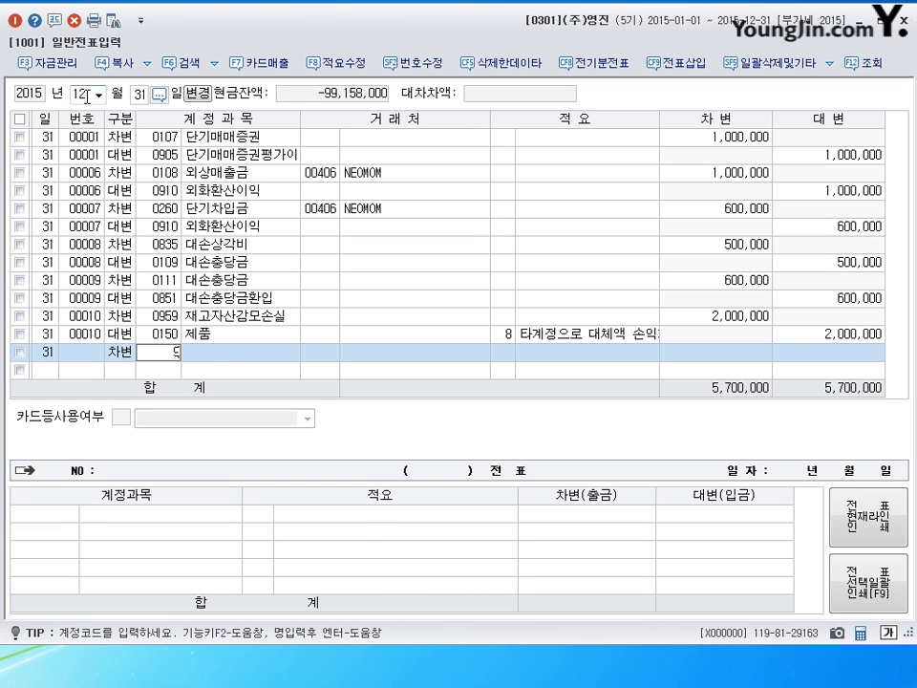
pyautogui.press('Return')
pyautogui.press('Return')
pyautogui.press('Return')
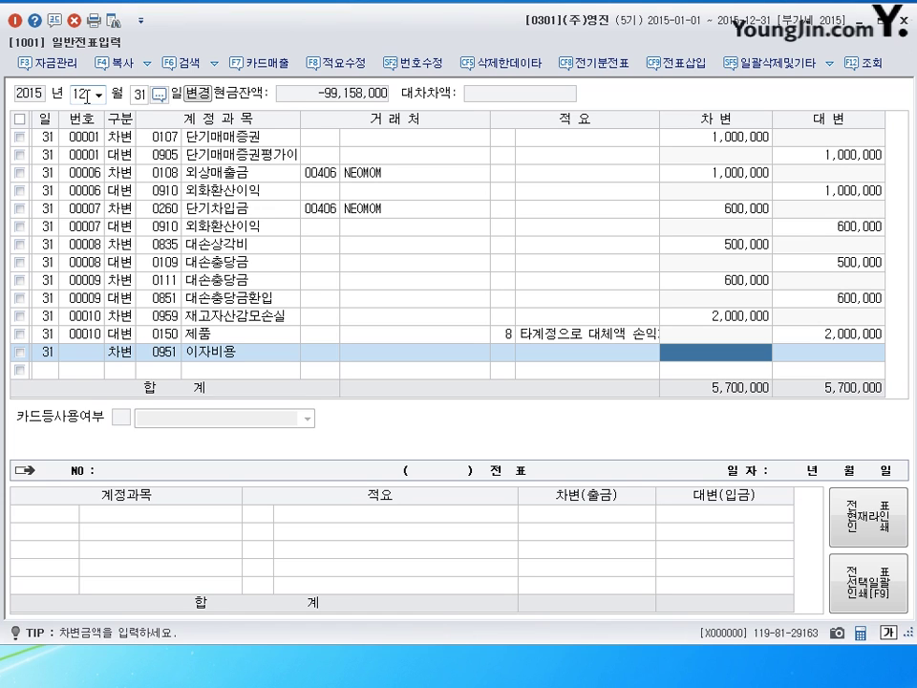
pyautogui.write('95')
pyautogui.press('+')
pyautogui.press('Return')
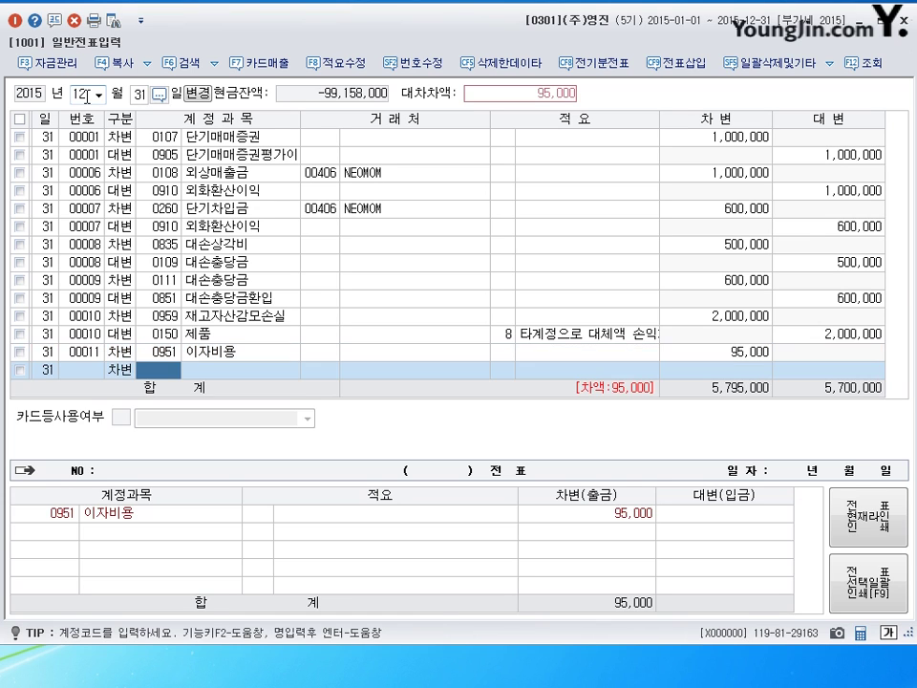
# Step: Add a December 31 credit line to account 292 사채할인발행차금 for 15,000
pyautogui.press('Left')
pyautogui.write('4')
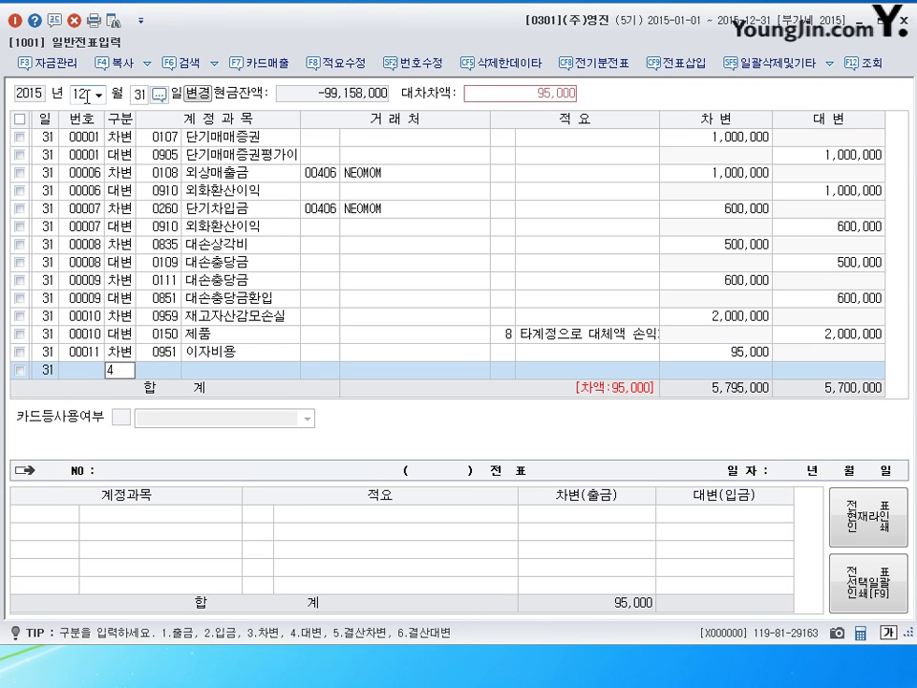
pyautogui.press('Return')
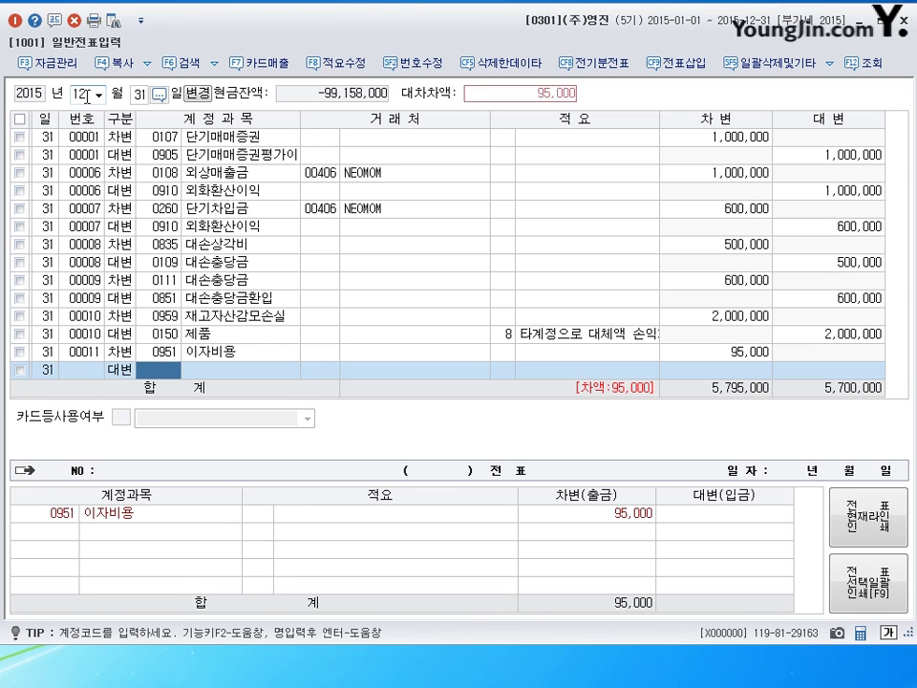
pyautogui.write('0292')
pyautogui.press('Return')
pyautogui.press('Return')
pyautogui.press('Return')
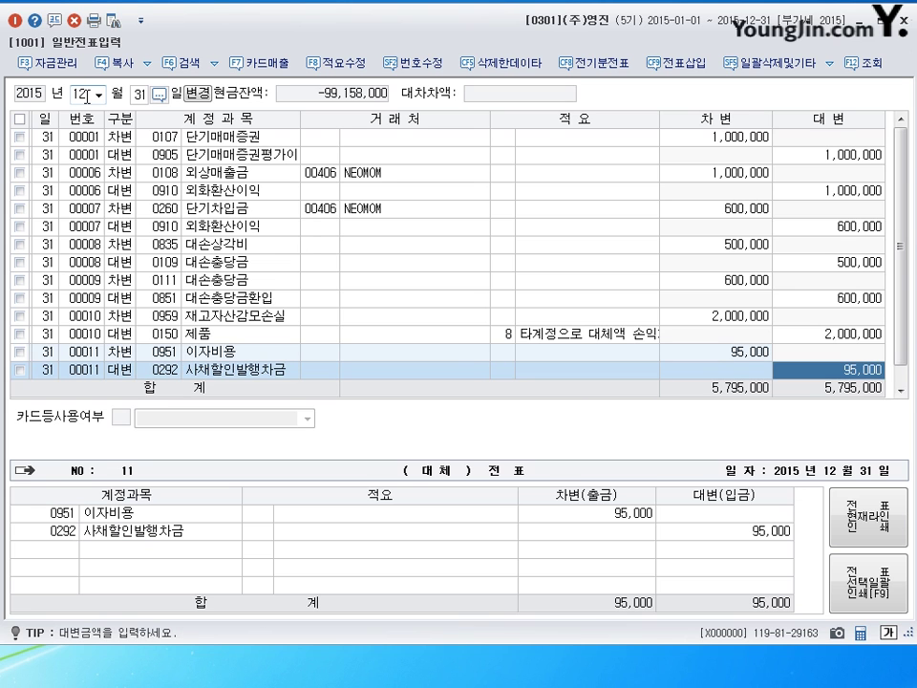
pyautogui.write('15000')
pyautogui.press('Return')
# Step: Balance the December 31 interest voucher with a credit line to account 101 현금 for 80,000
pyautogui.press('Return')
pyautogui.press('Return')
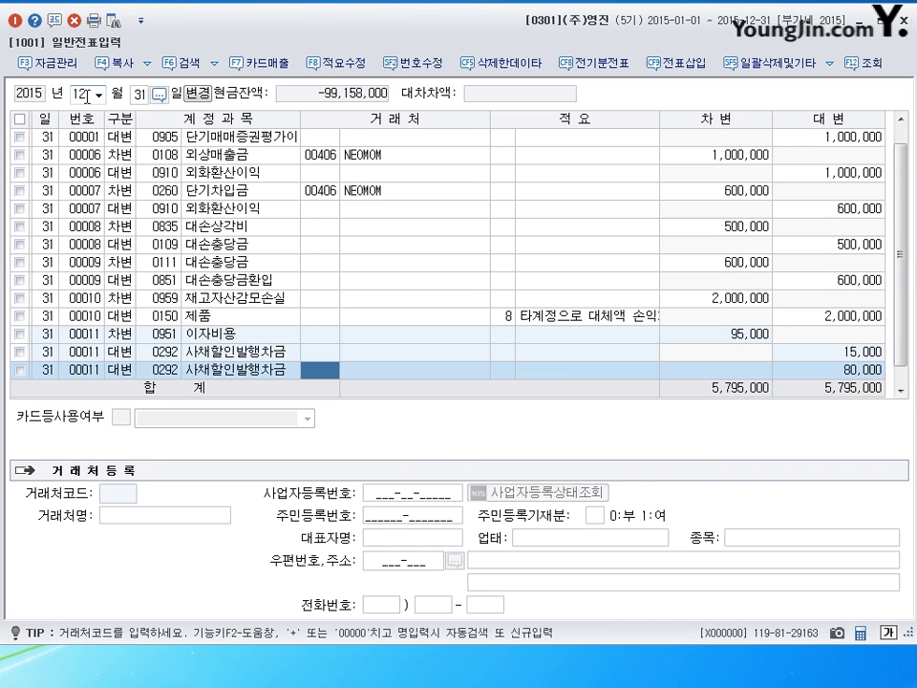
pyautogui.press('Left')
pyautogui.write('101')
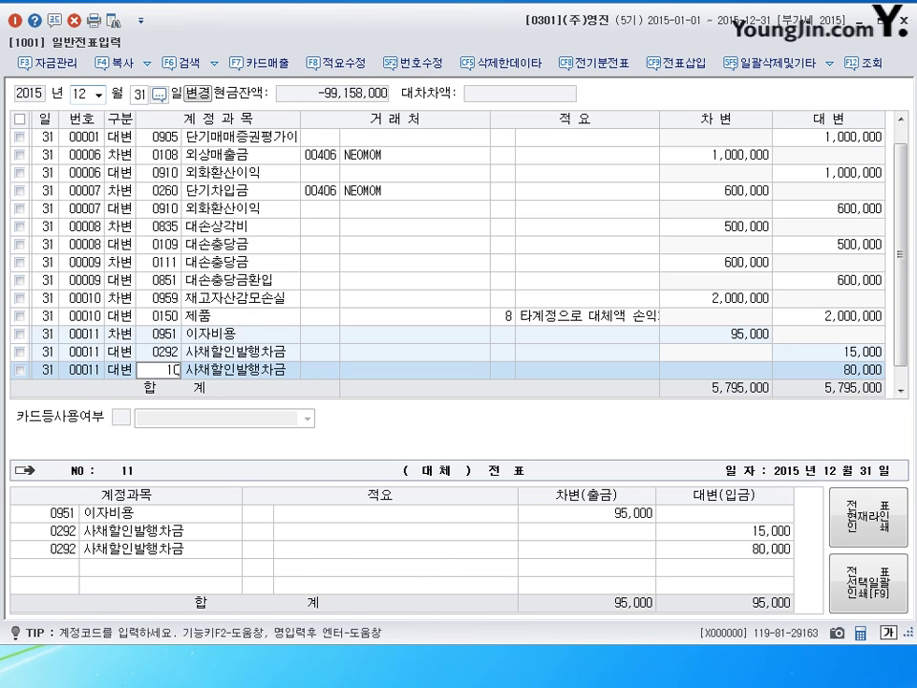
pyautogui.press('Return')
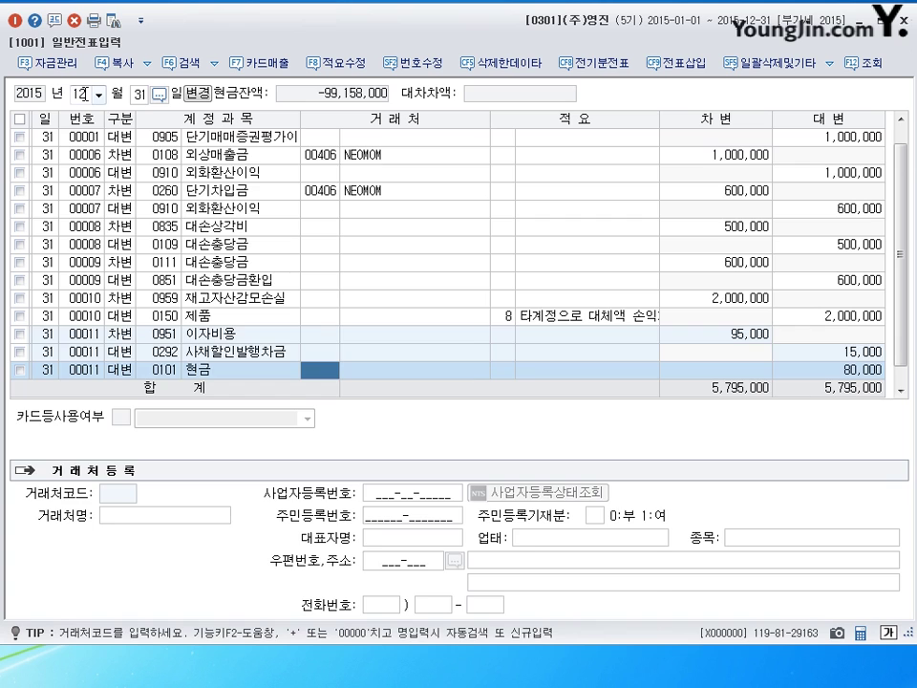
# Step: Switch the voucher entry month to September (09)
pyautogui.click(84, 94)
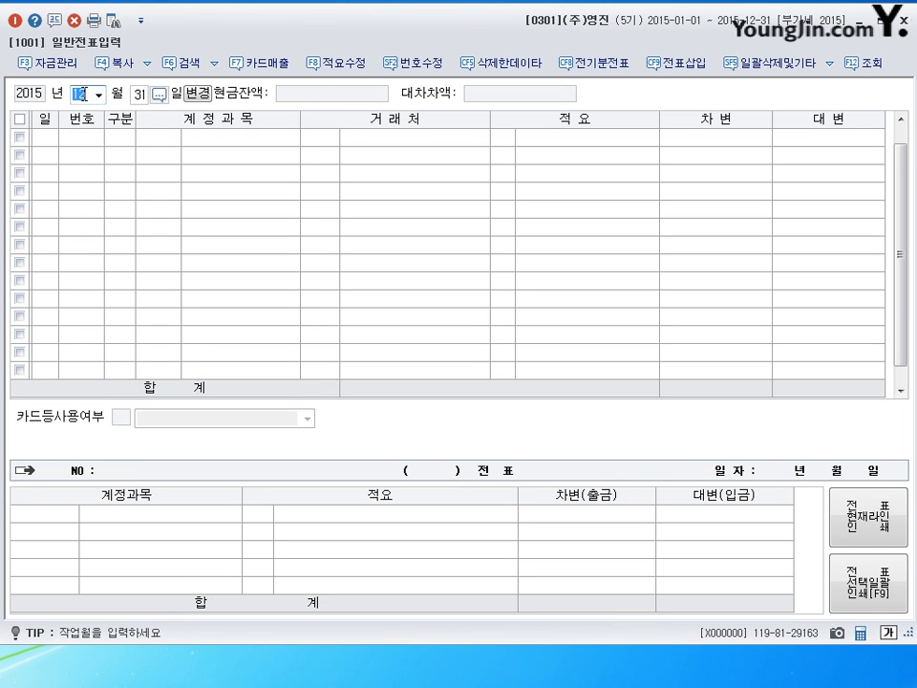
pyautogui.write('05')
pyautogui.press('Return')
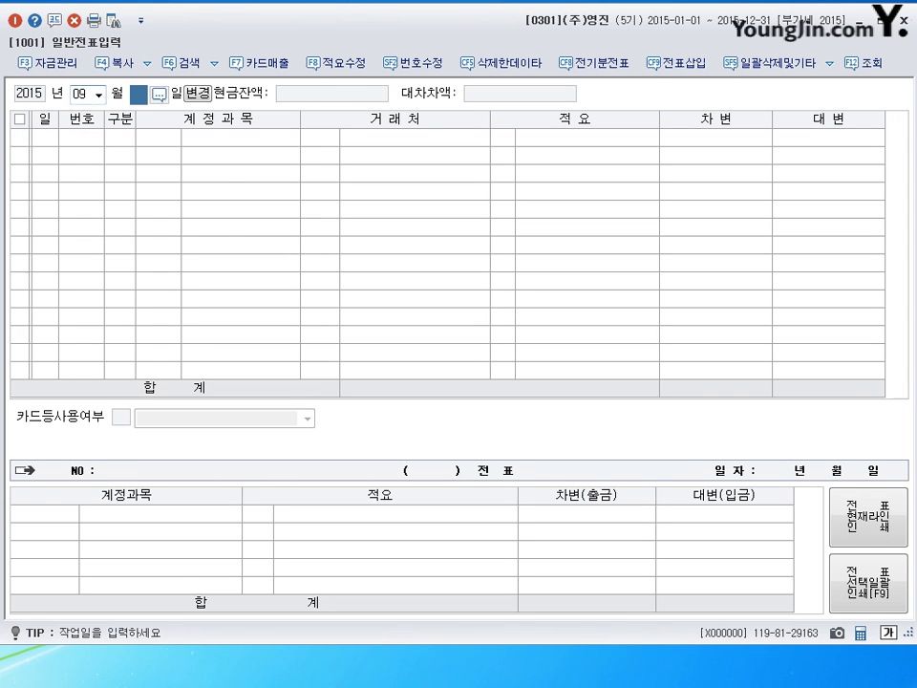
# Step: Start a September 5 voucher with a debit line to account 201 토지 for 300,000,000
pyautogui.press('Return')
pyautogui.write('5')
pyautogui.press('Return')
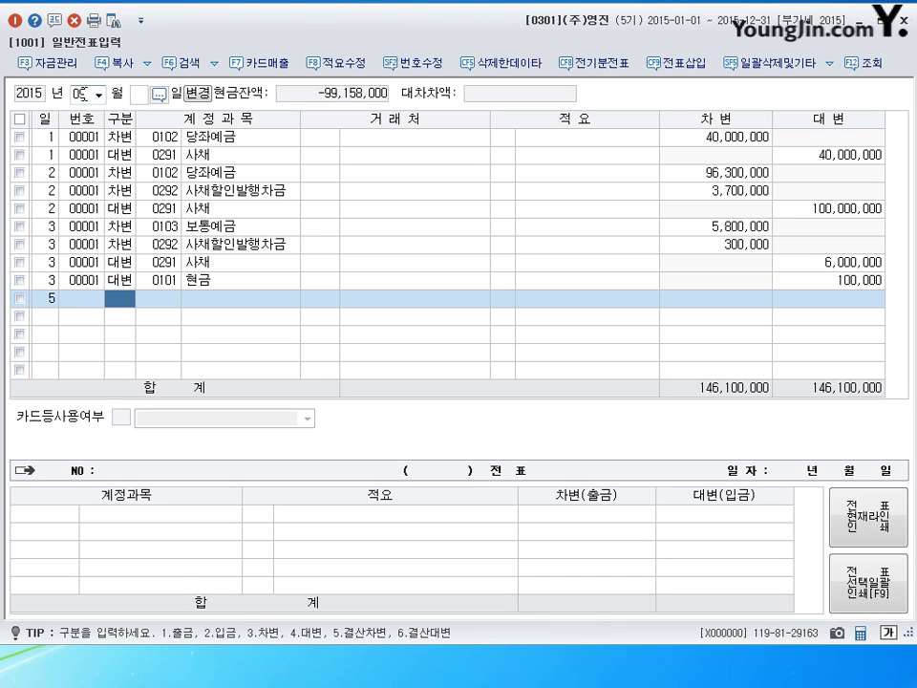
pyautogui.write('3')
pyautogui.press('Return')
pyautogui.write('201')
pyautogui.press('Return')
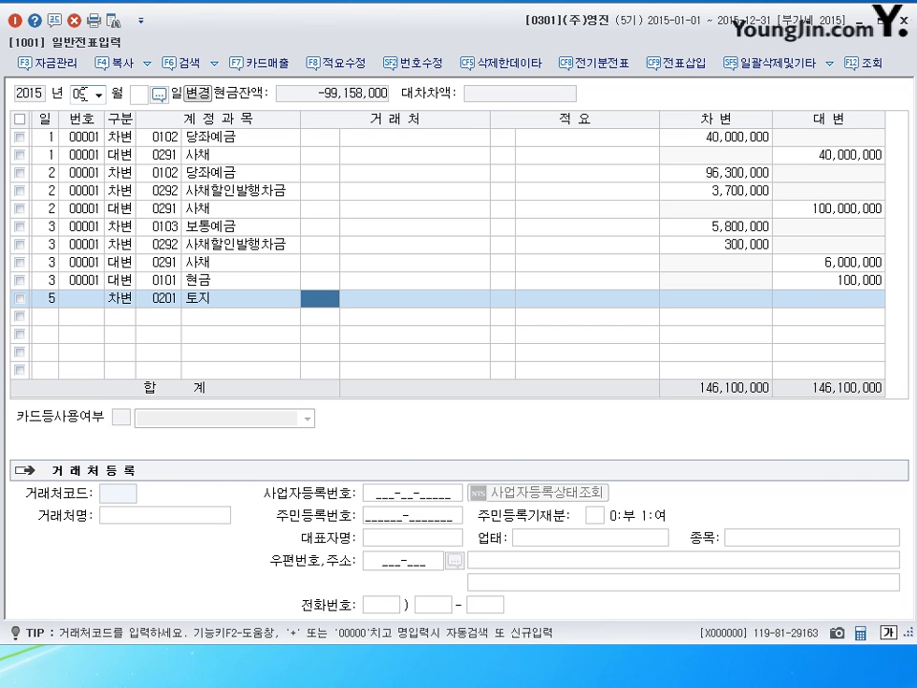
pyautogui.press('Return')
pyautogui.press('Return')
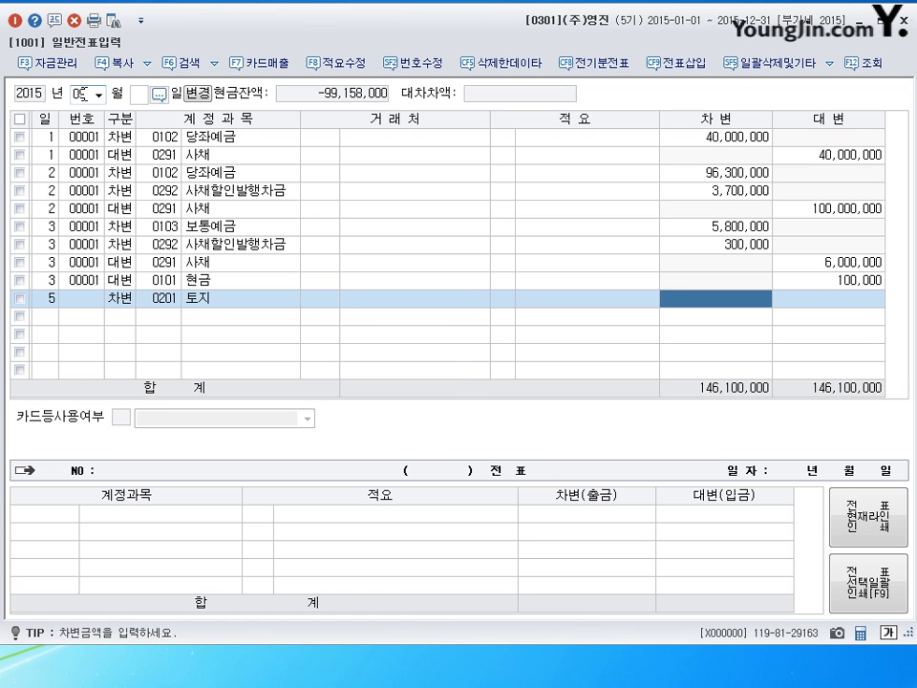
pyautogui.write('300000000')
pyautogui.press('Return')
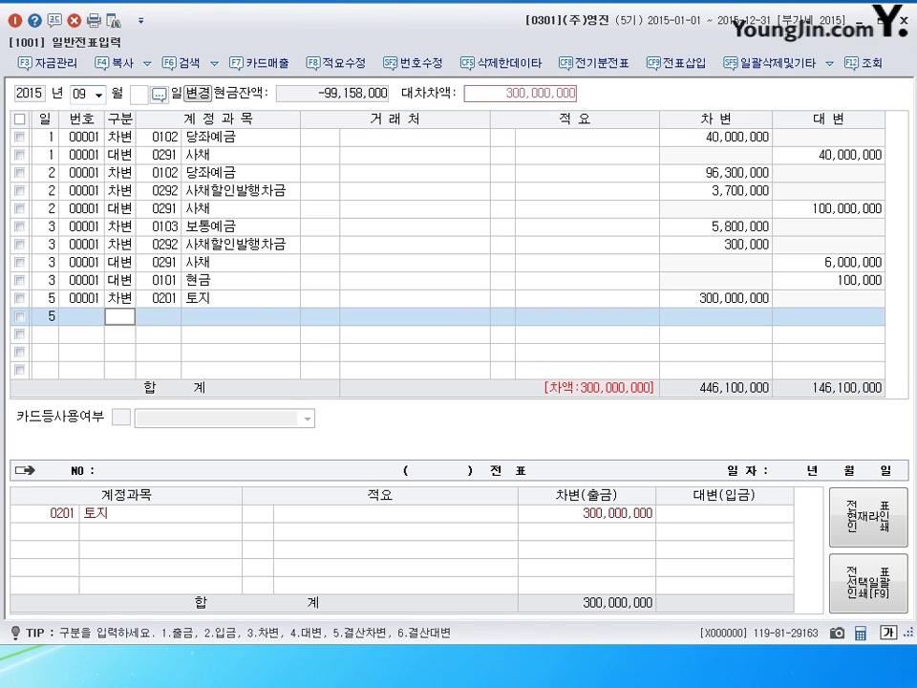
# Step: Add a September 5 credit line to account 103 보통예금 for 100,000,000
pyautogui.write('4')
pyautogui.press('Return')
pyautogui.write('103')
pyautogui.press('Return')
pyautogui.press('Return')
pyautogui.press('Return')
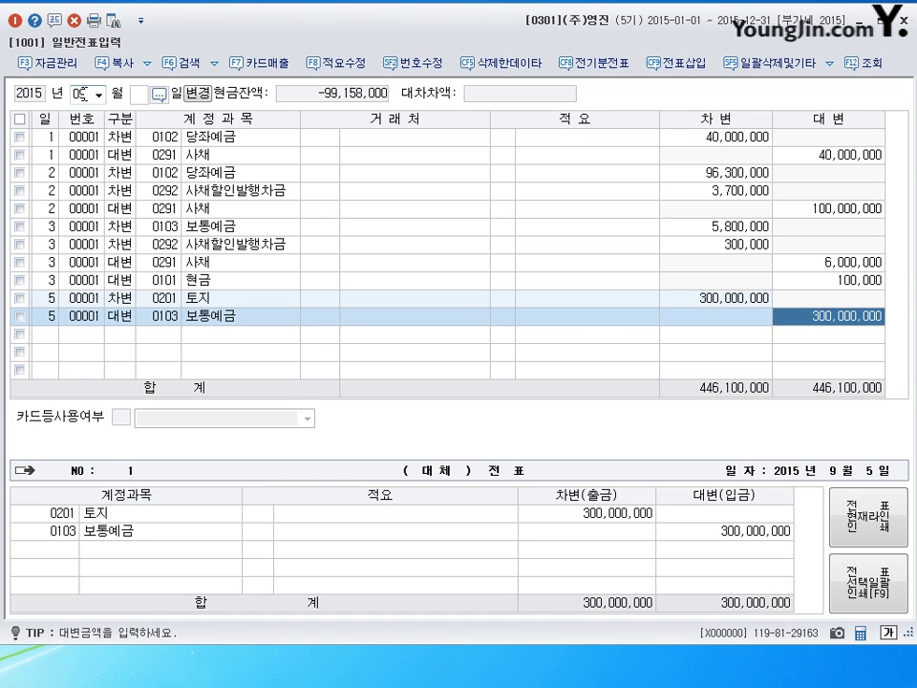
pyautogui.write('100000000')
pyautogui.press('Return')
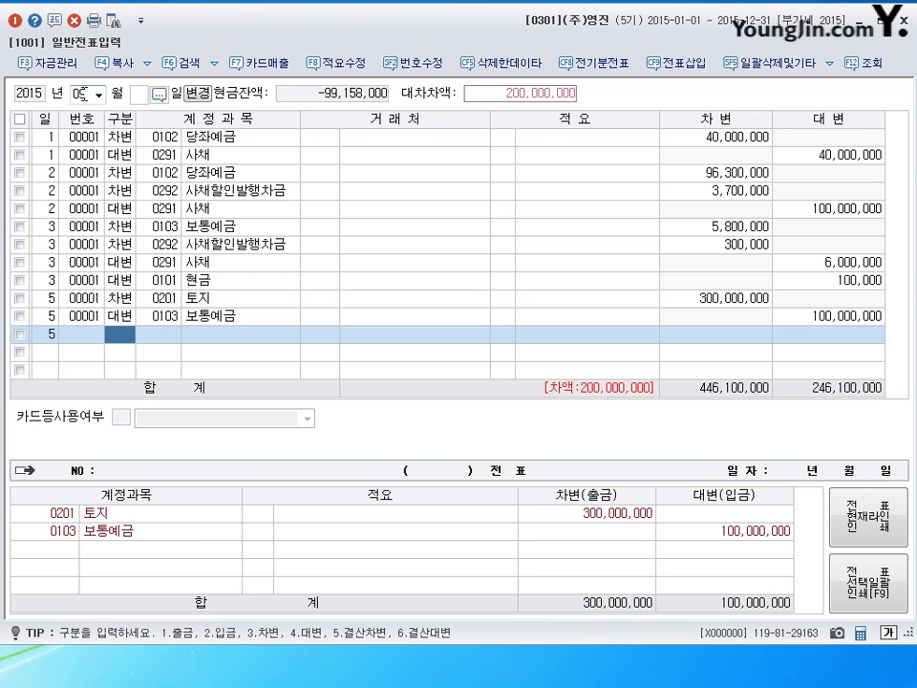
# Step: Balance the September 5 voucher with a credit line to account 293 장기차입금 for 200,000,000, with 신한은행 as the counterparty
pyautogui.write('4')
pyautogui.press('Return')
pyautogui.write('293')
pyautogui.press('Return')
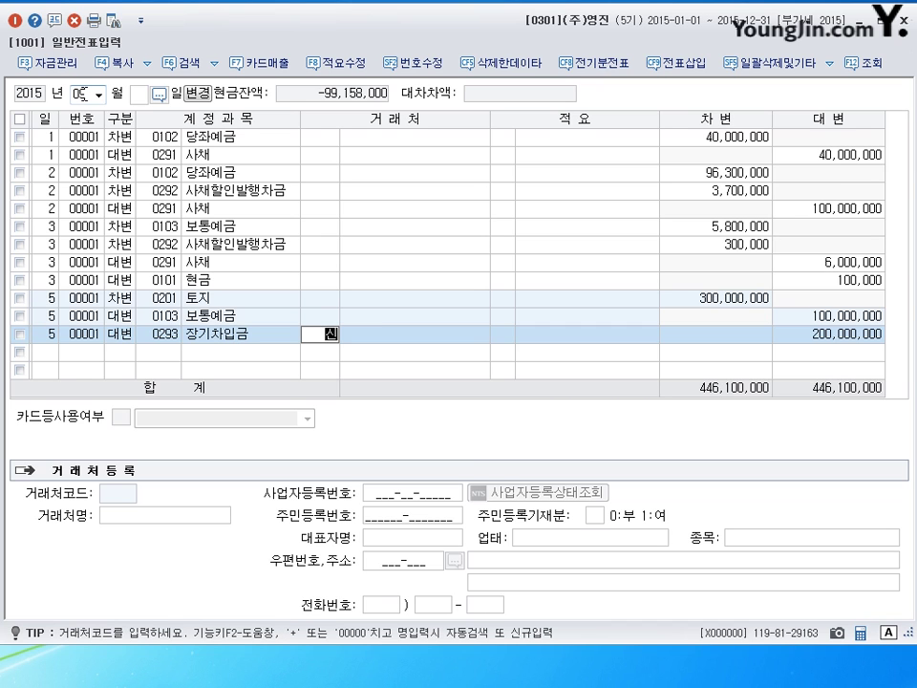
pyautogui.write('신한')
pyautogui.press('Return')
pyautogui.press('Return')
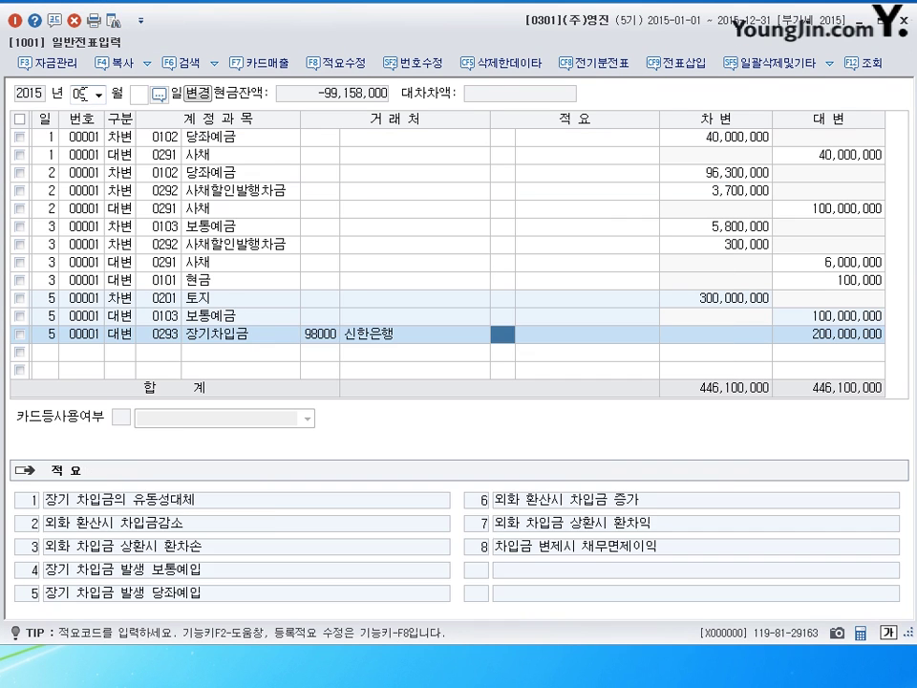
pyautogui.press('Return')
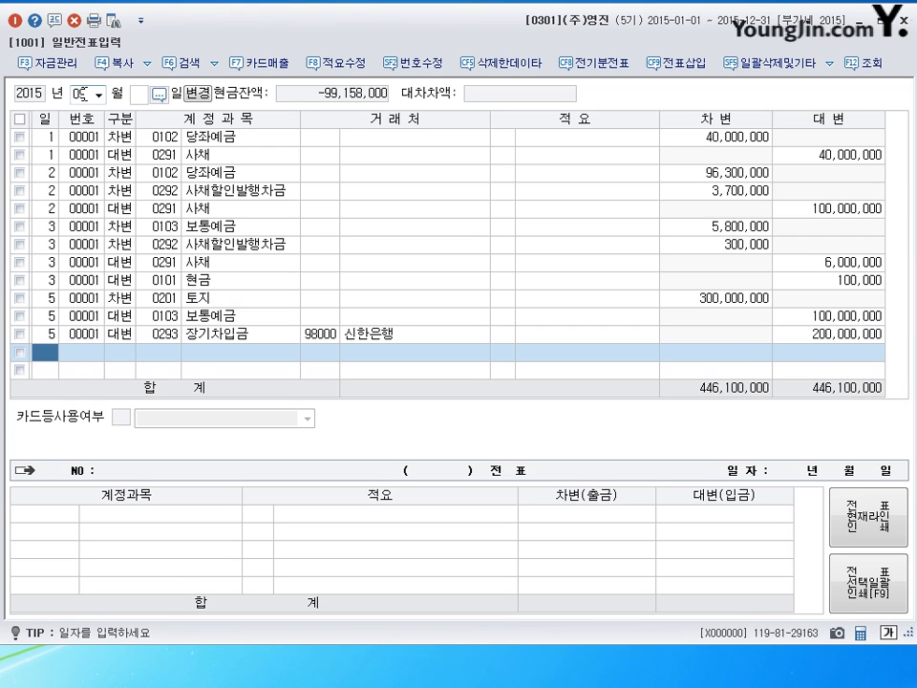
# Step: Record a September 6 cash payment (출금) voucher to account 295 퇴직급여충당부채 for 3,300,000
pyautogui.write('6')
pyautogui.press('Return')
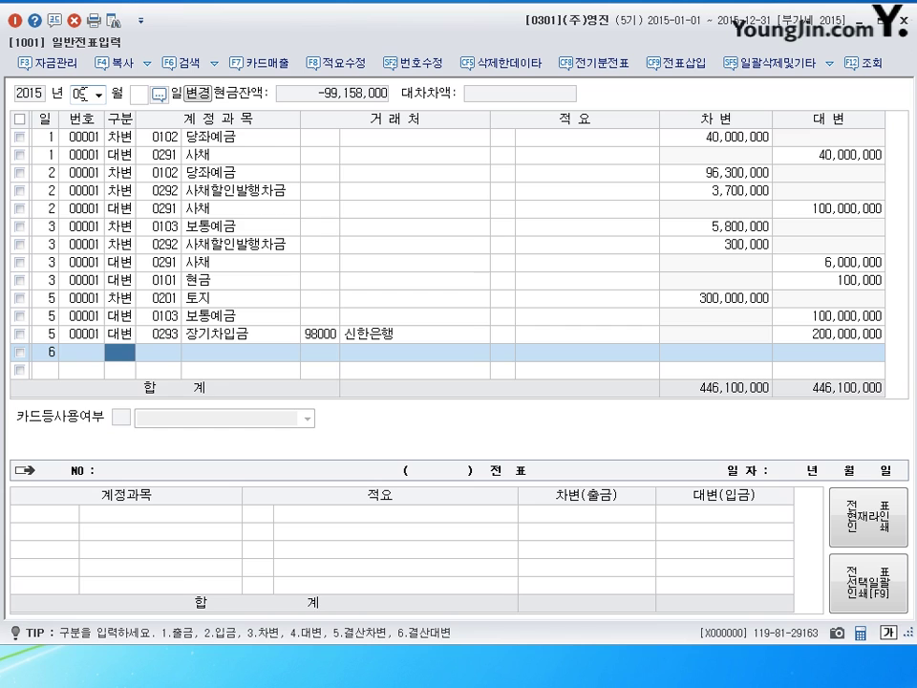
pyautogui.write('3')
pyautogui.press('Return')
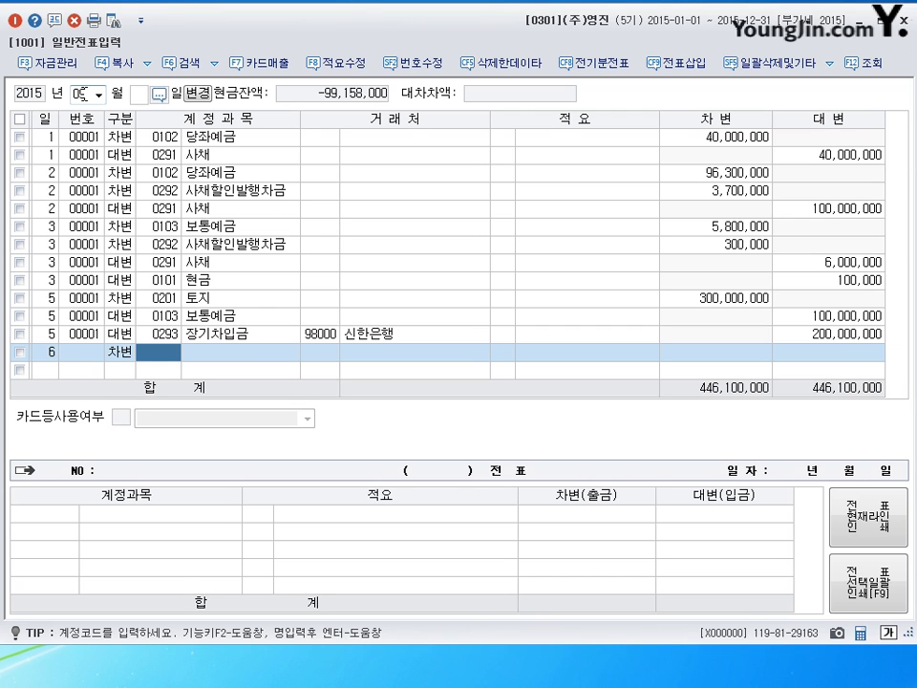
pyautogui.click(120, 351)
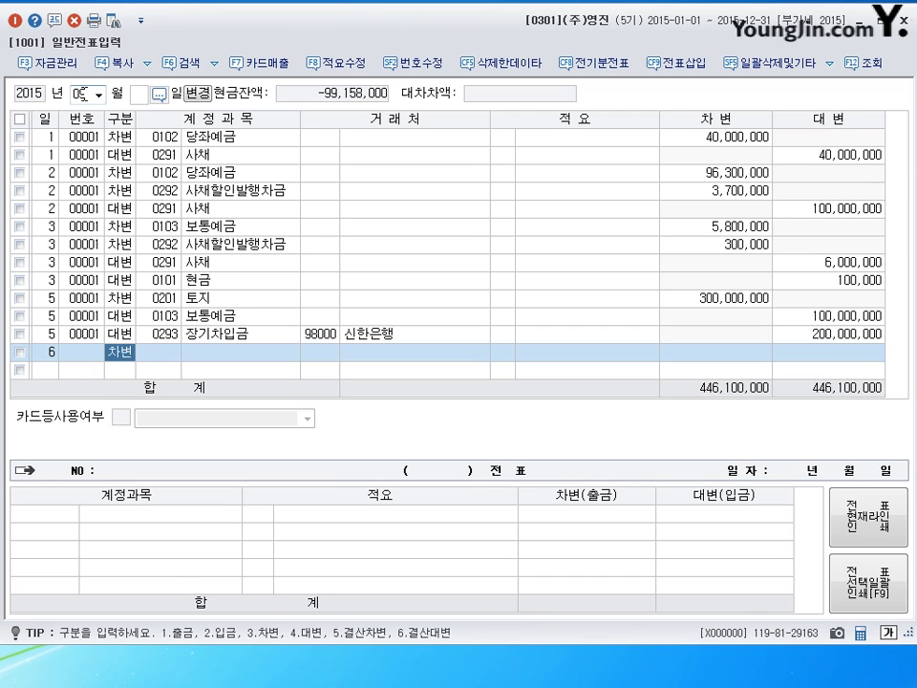
pyautogui.write('1')
pyautogui.press('Return')
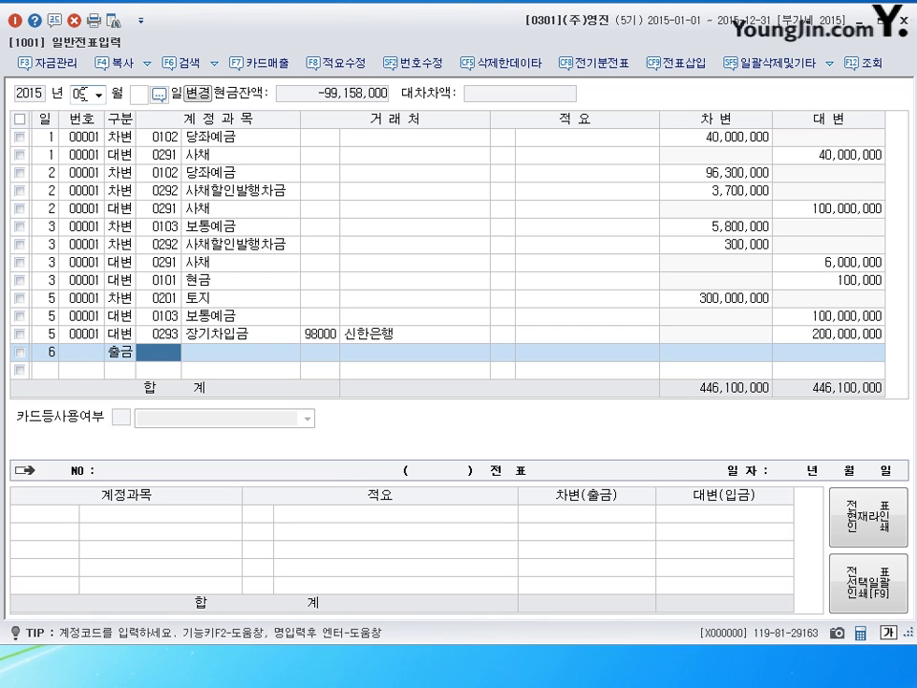
pyautogui.write('295')
pyautogui.press('Return')
pyautogui.press('Return')
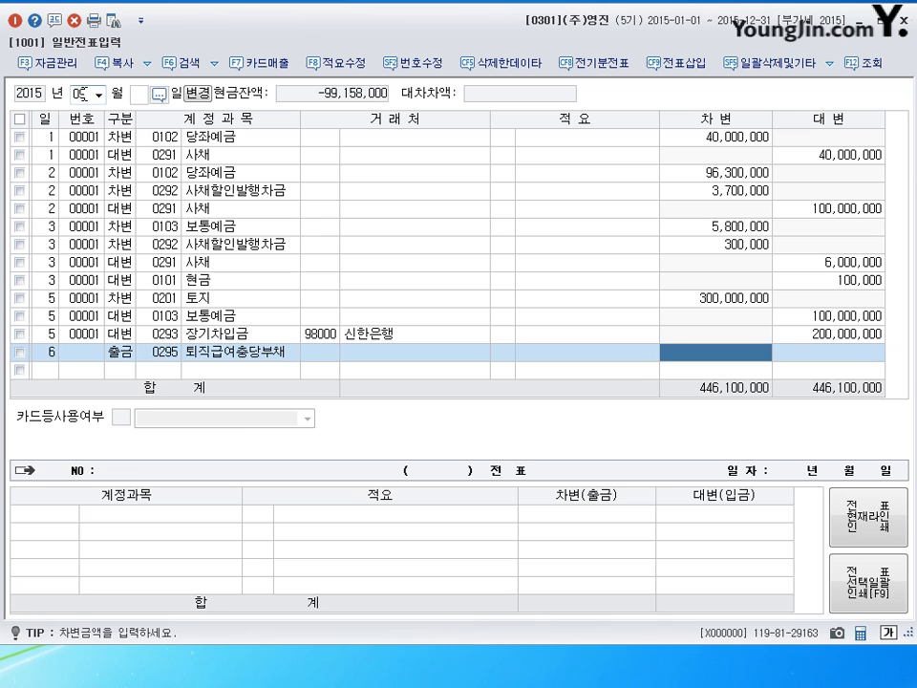
pyautogui.write('3300000')
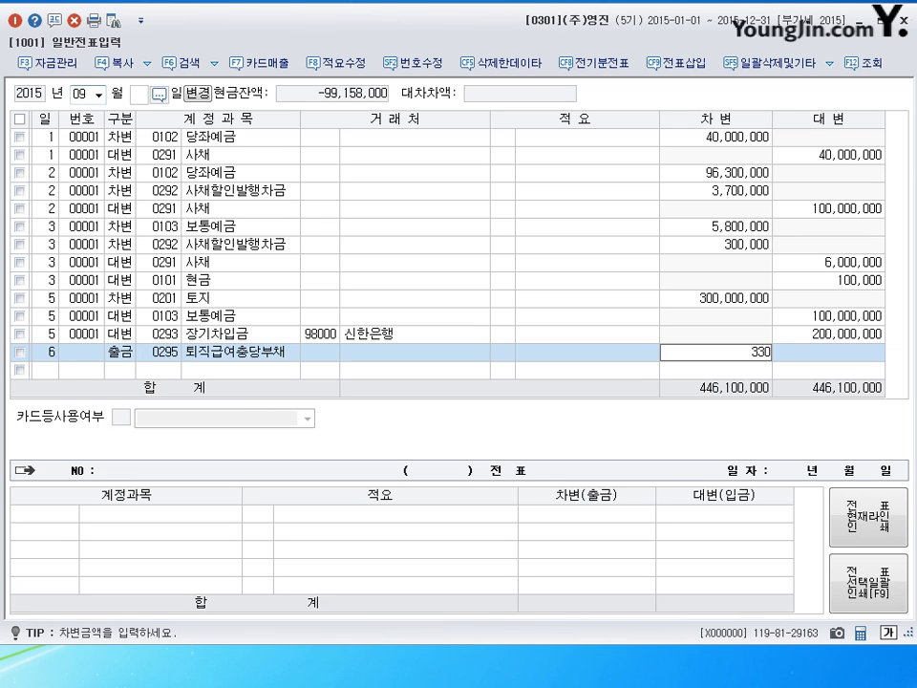
pyautogui.press('Return')
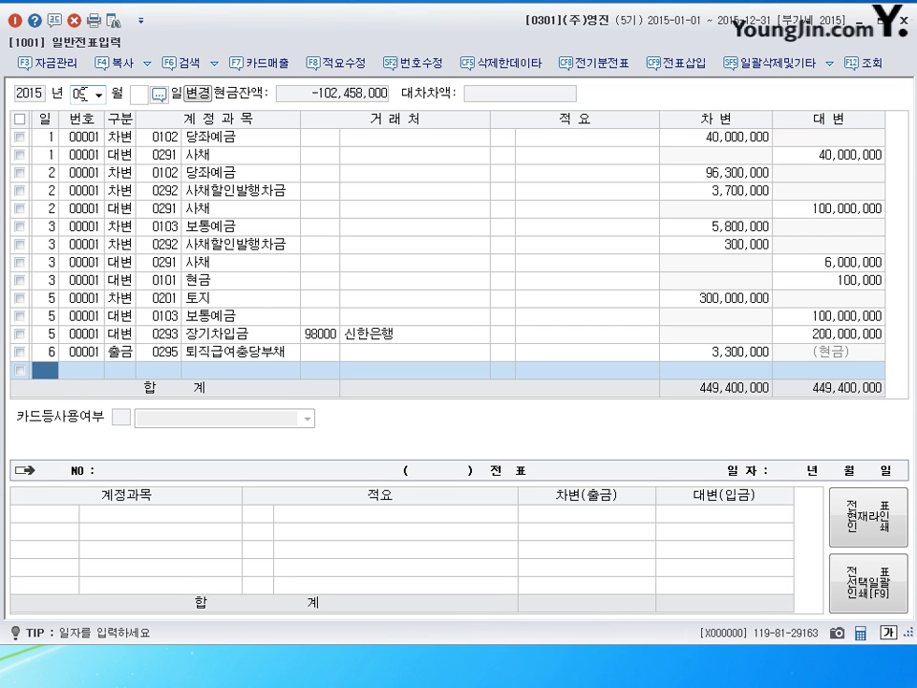
# Step: Start a September 7 voucher with a debit line to account 295 퇴직급여충당부채 for 2,500,000
pyautogui.write('7')
pyautogui.press('Return')
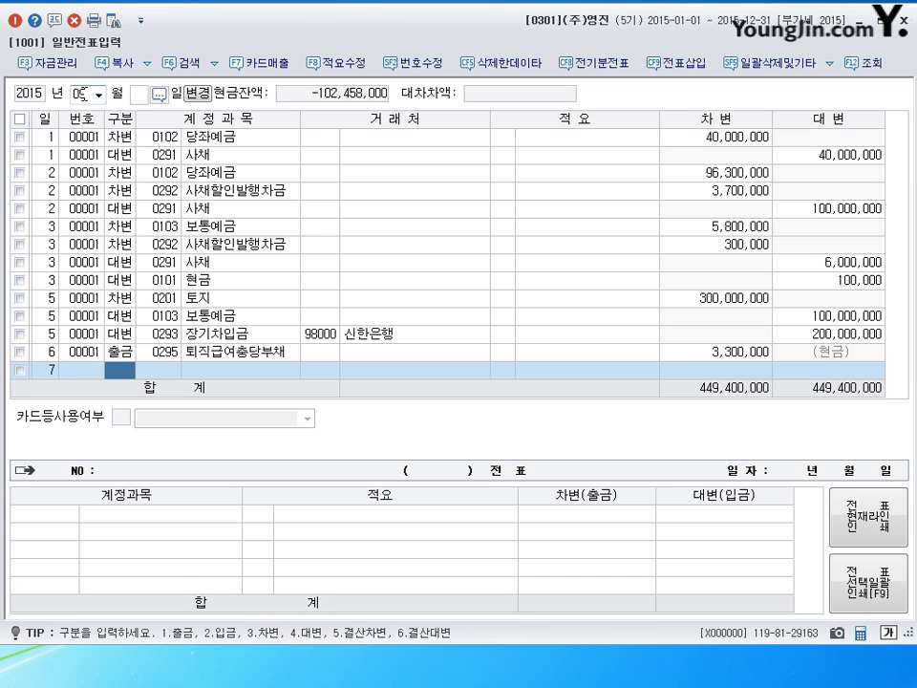
pyautogui.write('3')
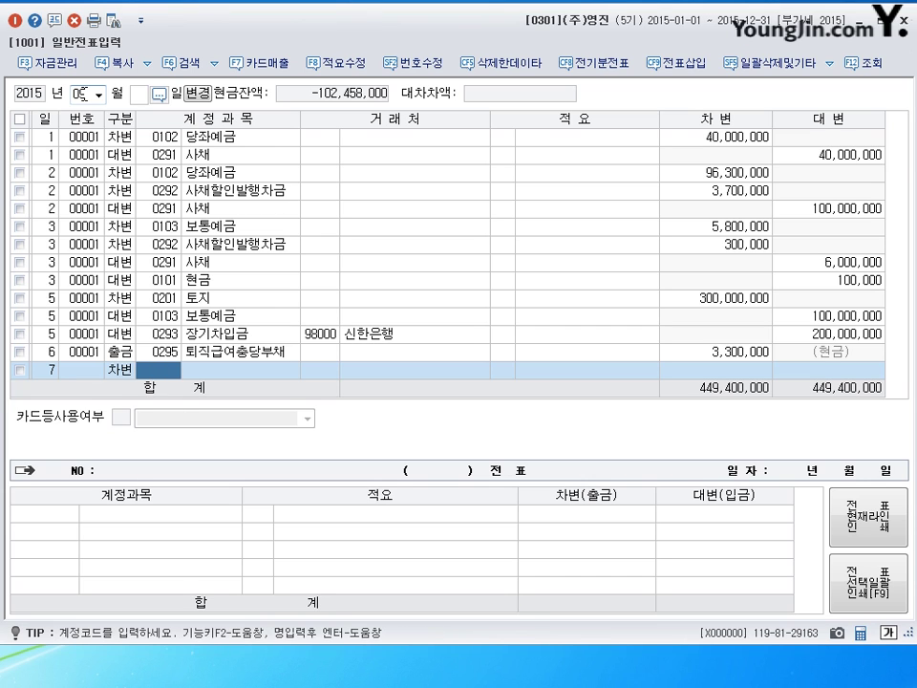
pyautogui.write('295')
pyautogui.press('Return')
pyautogui.press('Return')
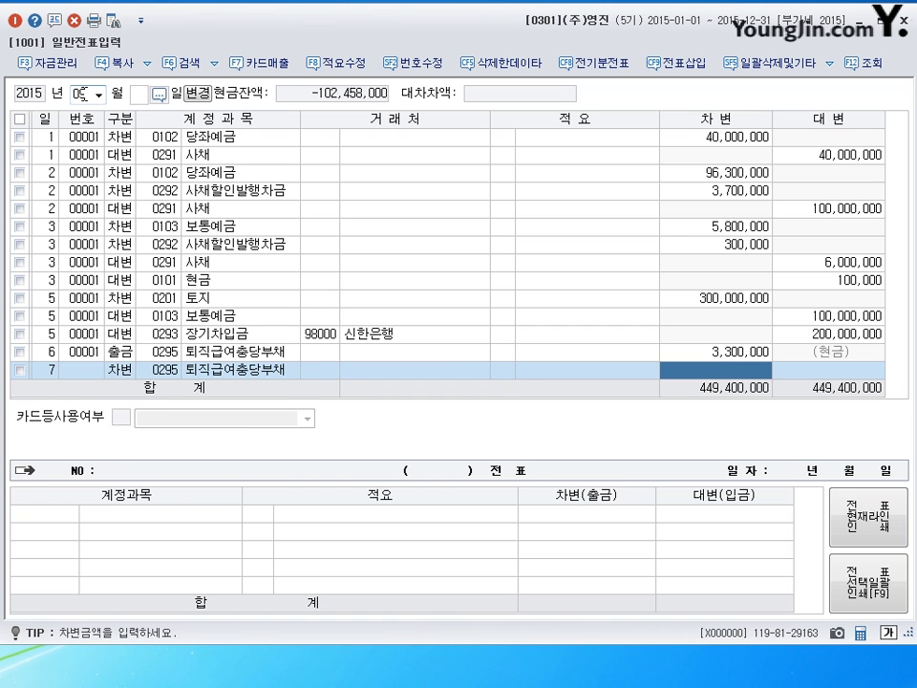
pyautogui.write('2,500,000')
pyautogui.press('Return')
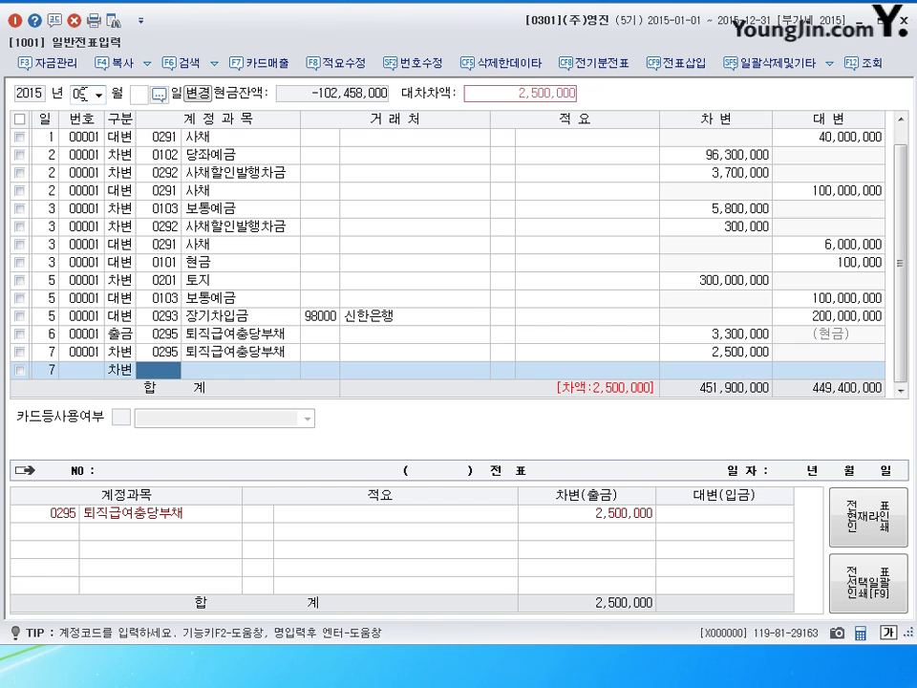
# Step: Add a September 7 debit line to account 508 퇴직급여 for 1,000,000
pyautogui.write('508')
pyautogui.press('Return')
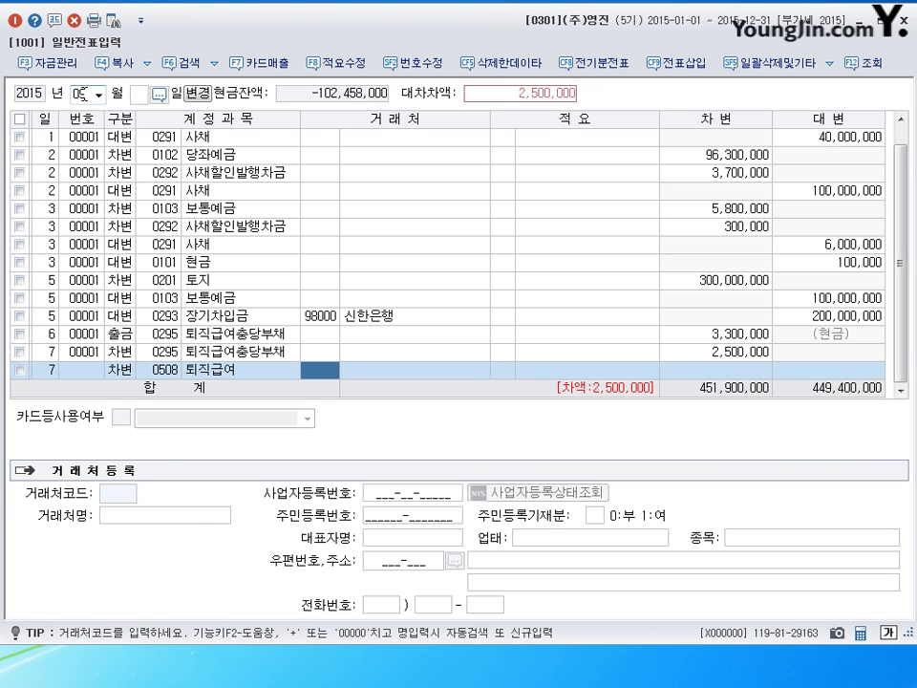
pyautogui.press('Return')
pyautogui.press('Return')
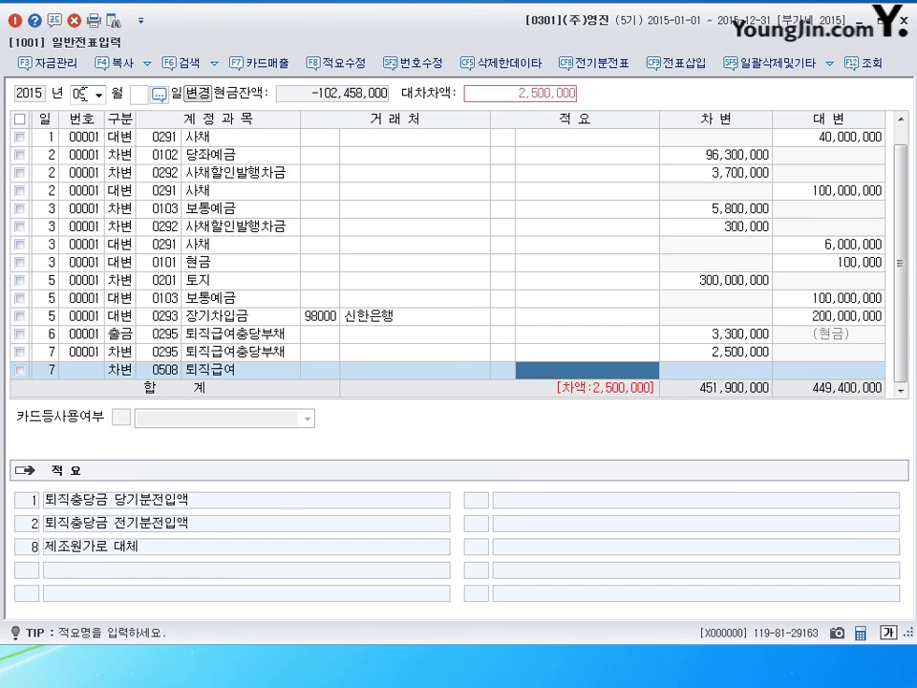
pyautogui.press('Return')
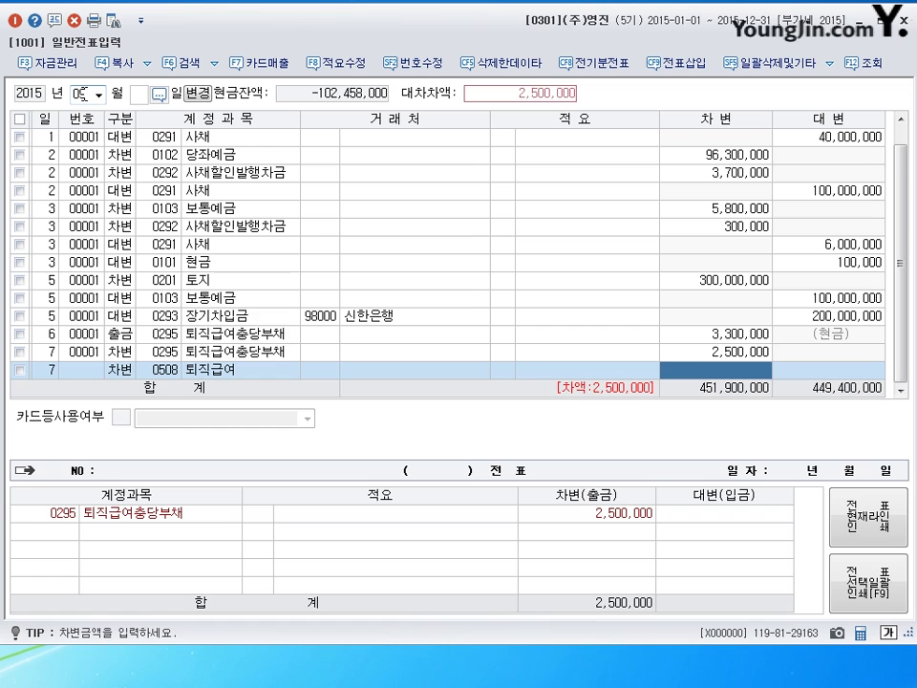
pyautogui.write('1000000')
pyautogui.press('Return')
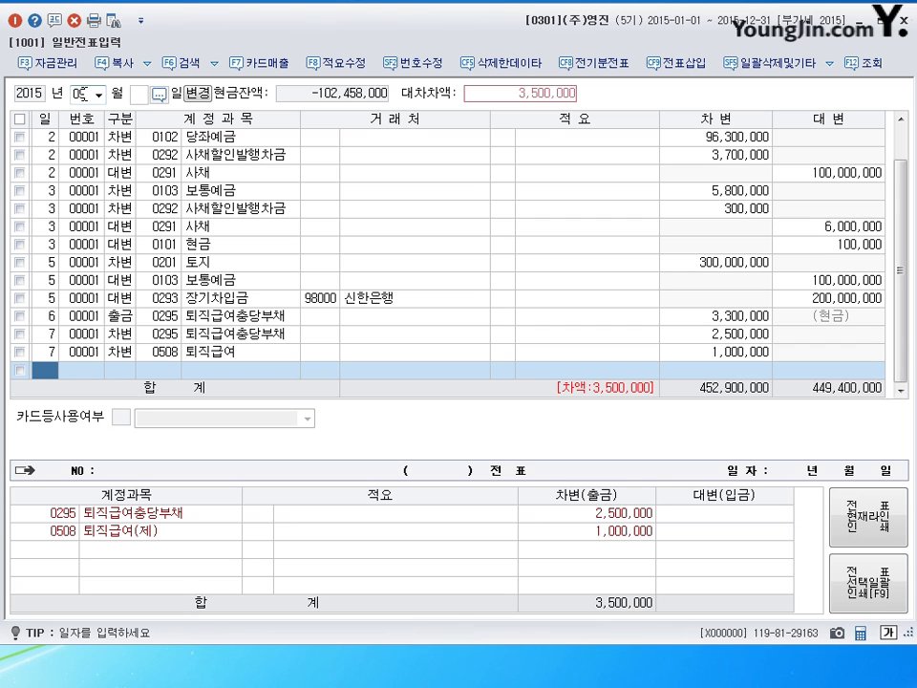
# Step: Add a September 7 credit line to account 254 예수금 and set its amount to 44,000
pyautogui.write('7')
pyautogui.press('Return')
pyautogui.write('4')
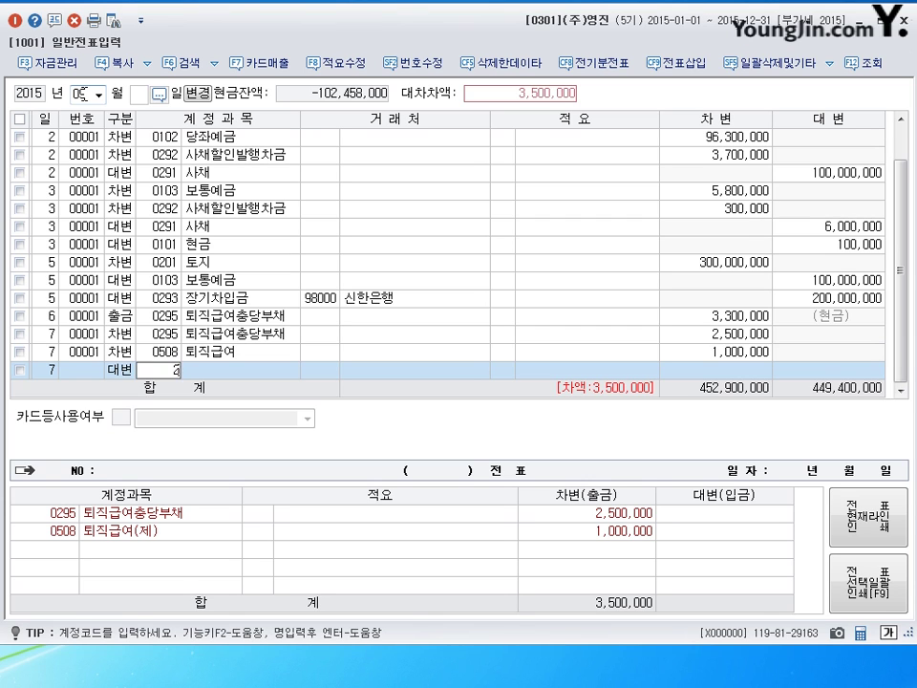
pyautogui.write('254')
pyautogui.press('Return')
pyautogui.press('Return')
pyautogui.press('Return')
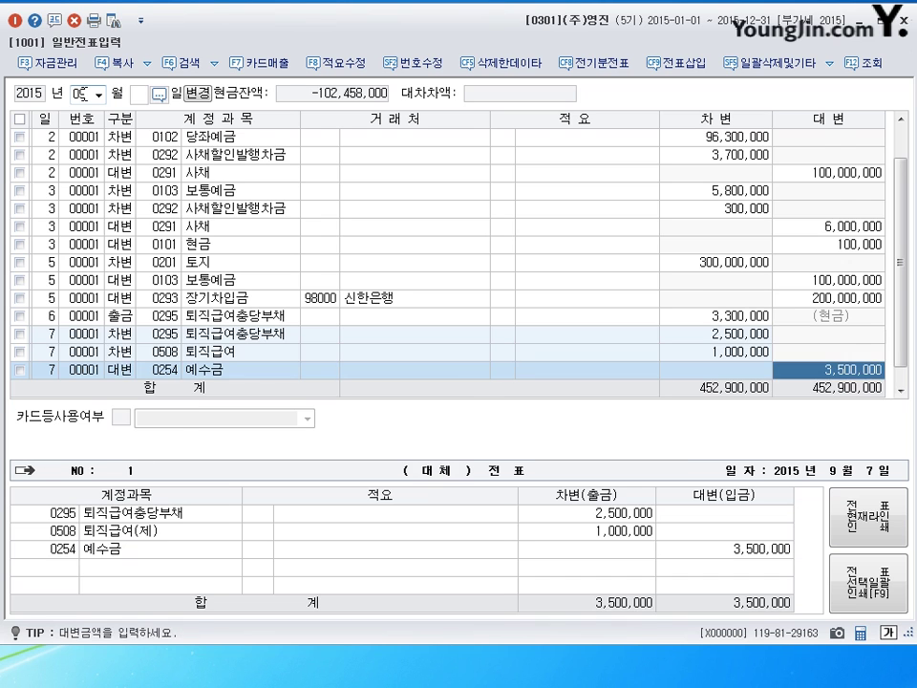
pyautogui.press('Return')
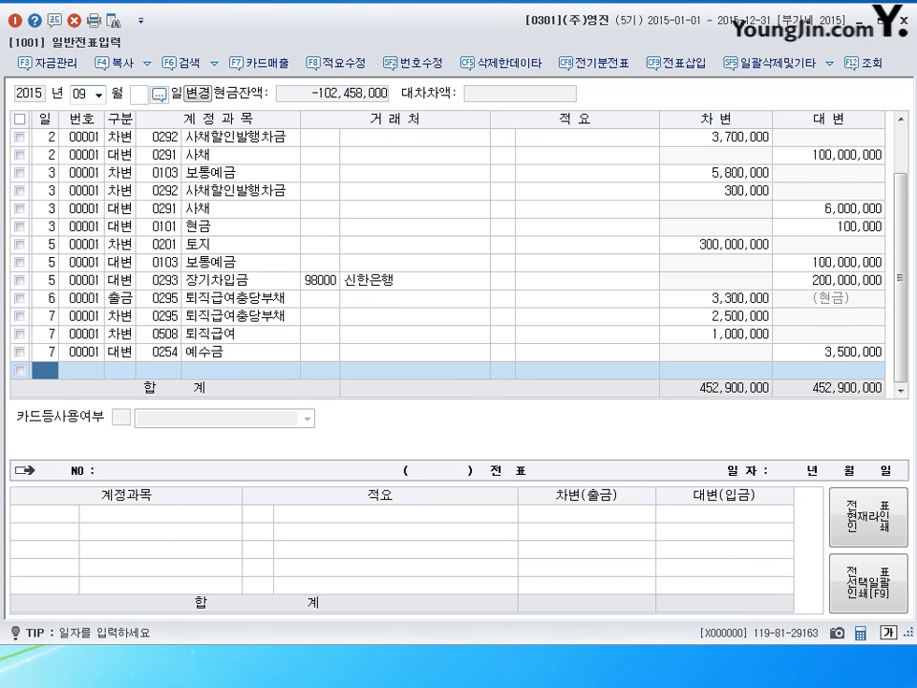
pyautogui.click(877, 356)
pyautogui.write('44000')
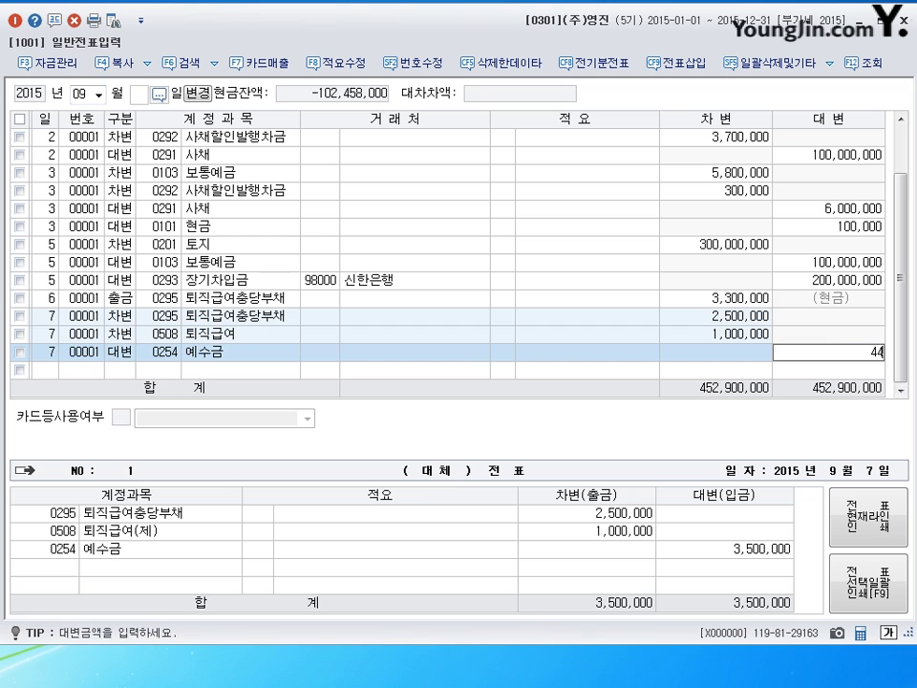
pyautogui.press('Return')
# Step: Balance the September 7 voucher with a credit line to account 101 현금 for 3,456,000
pyautogui.write('101')
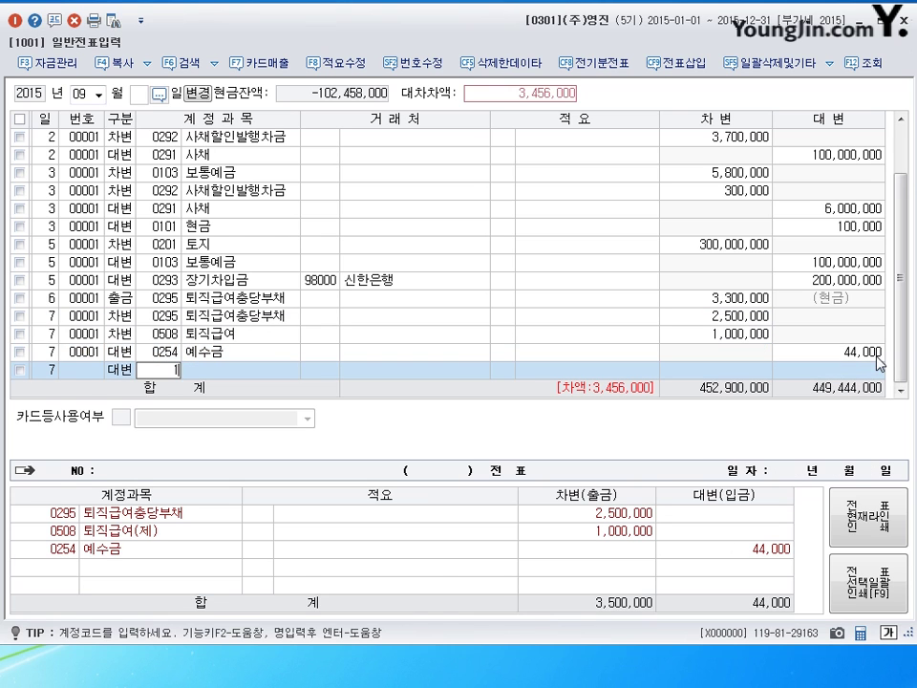
pyautogui.press('Return')
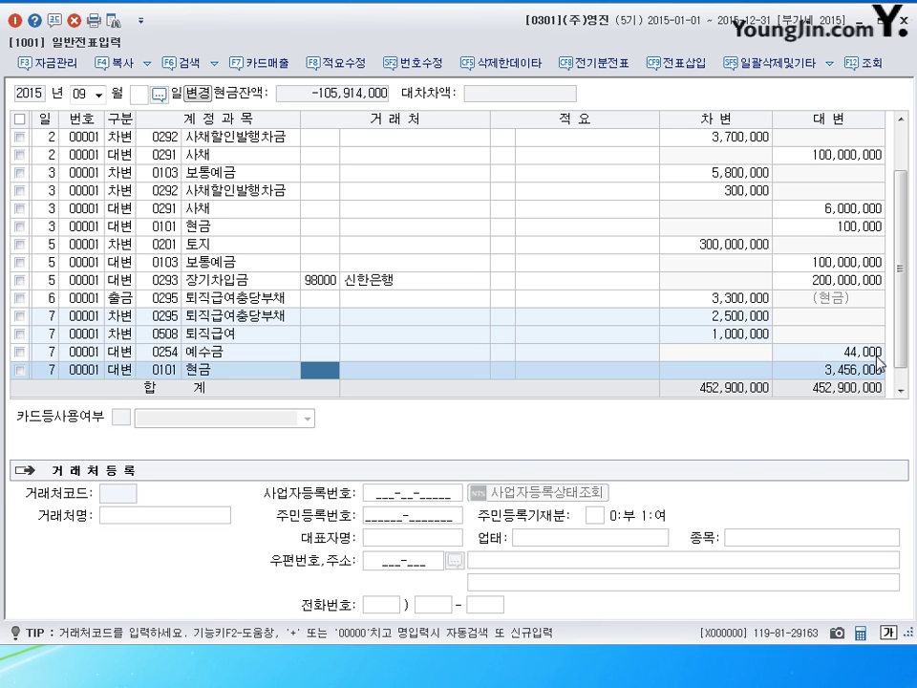
pyautogui.press('Return')
pyautogui.press('Return')
pyautogui.press('Return')
# Step: Start a September 8 voucher with a debit line to account 806 퇴직급여 for 7,500,000
pyautogui.write('8')
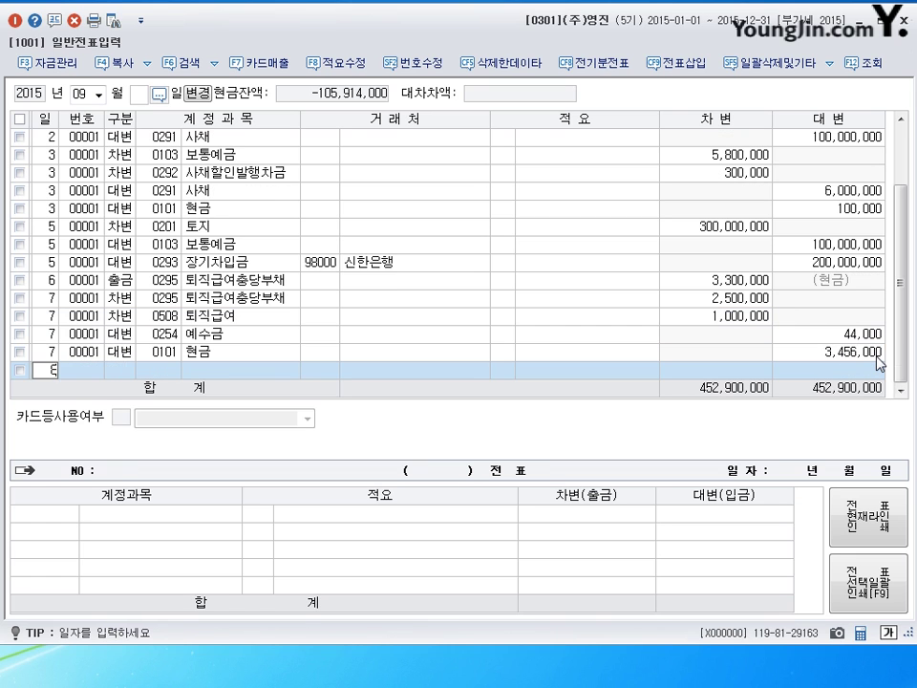
pyautogui.press('Return')
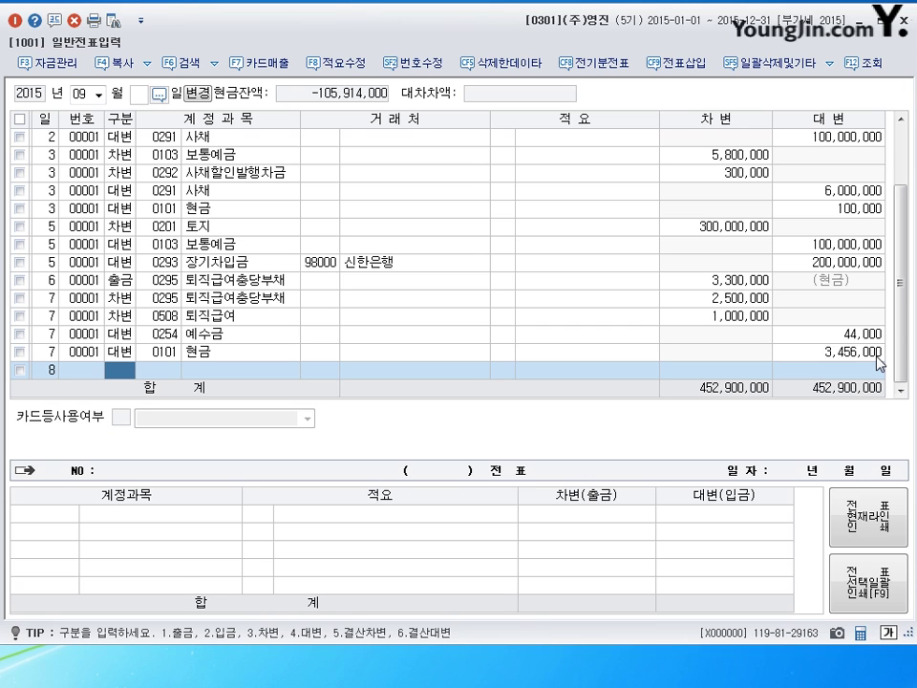
pyautogui.write('3')
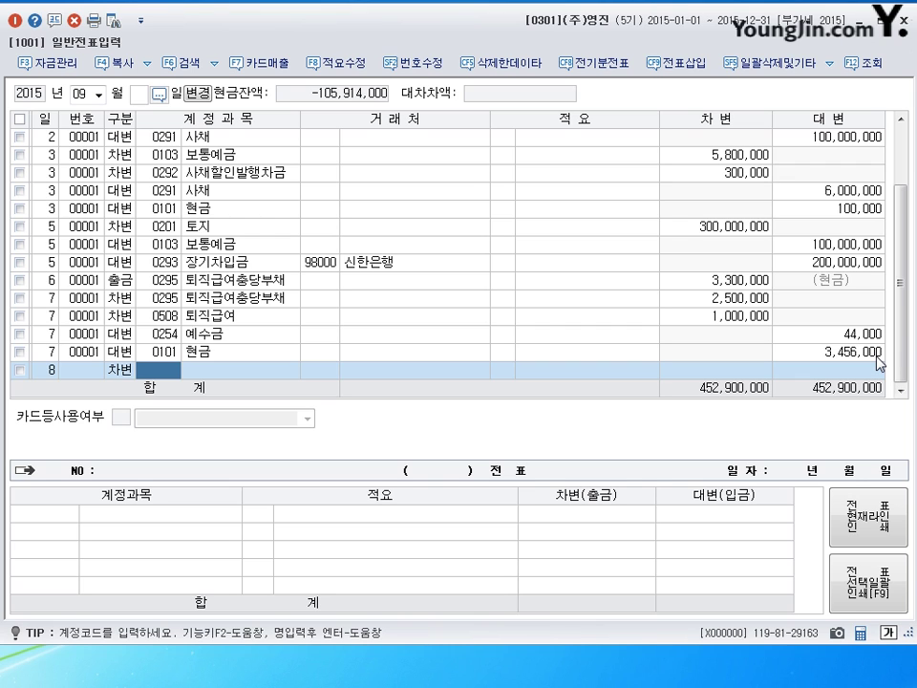
pyautogui.write('806')
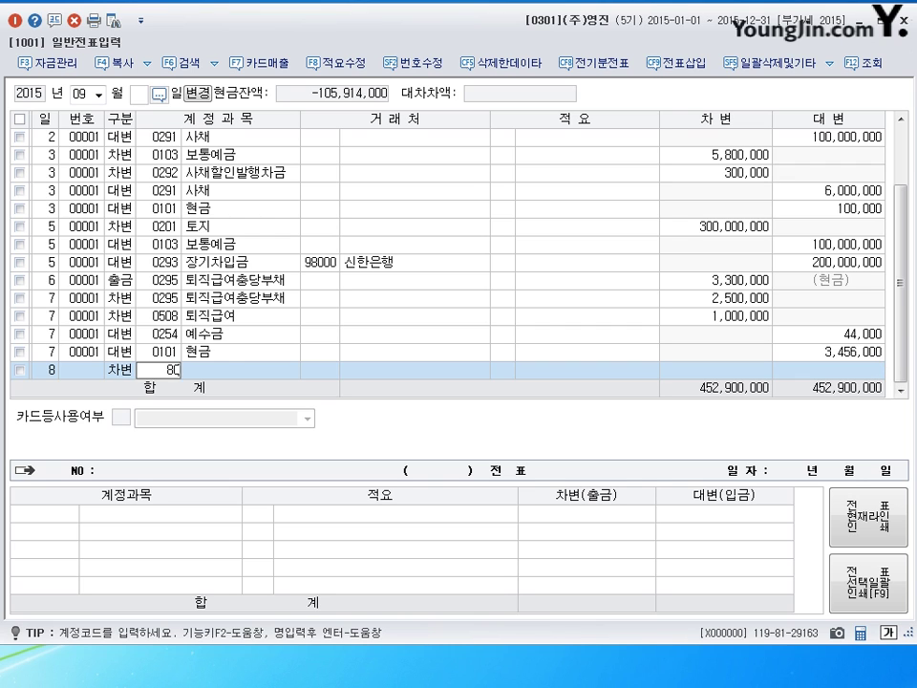
pyautogui.press('Return')
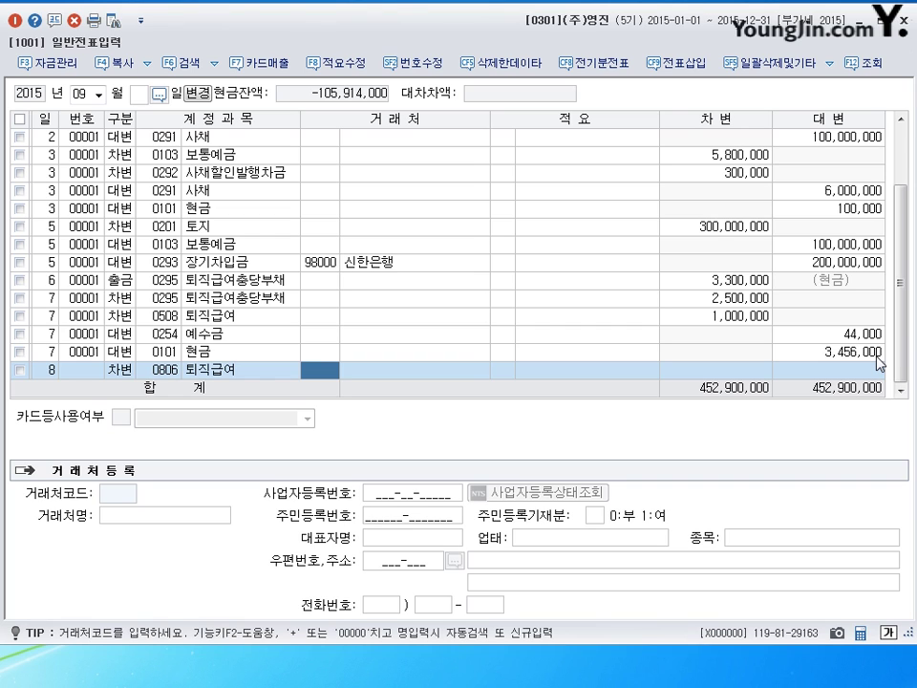
pyautogui.press('Return')
pyautogui.press('Return')
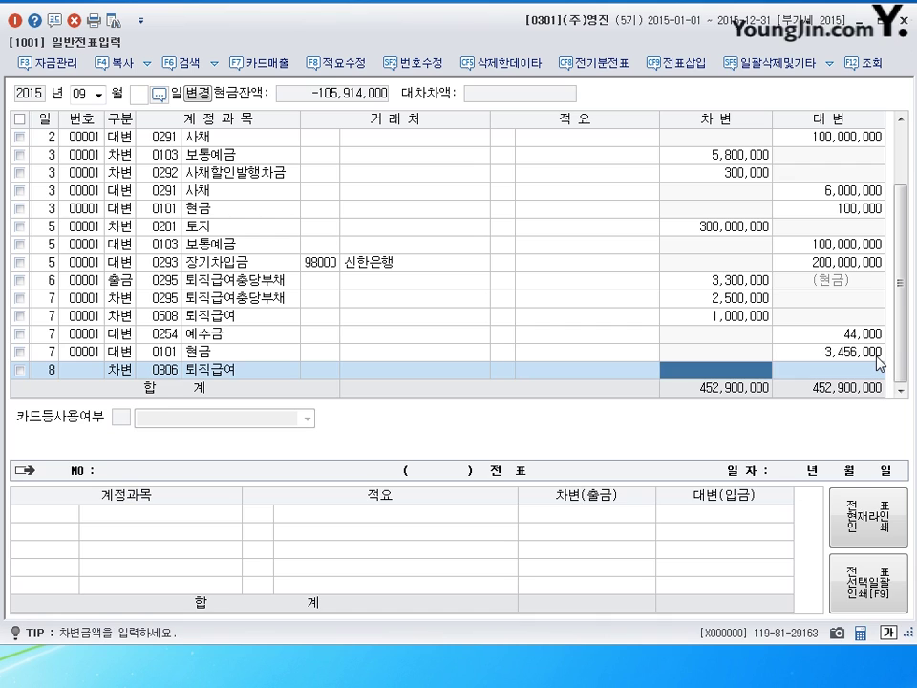
pyautogui.write('7500000')
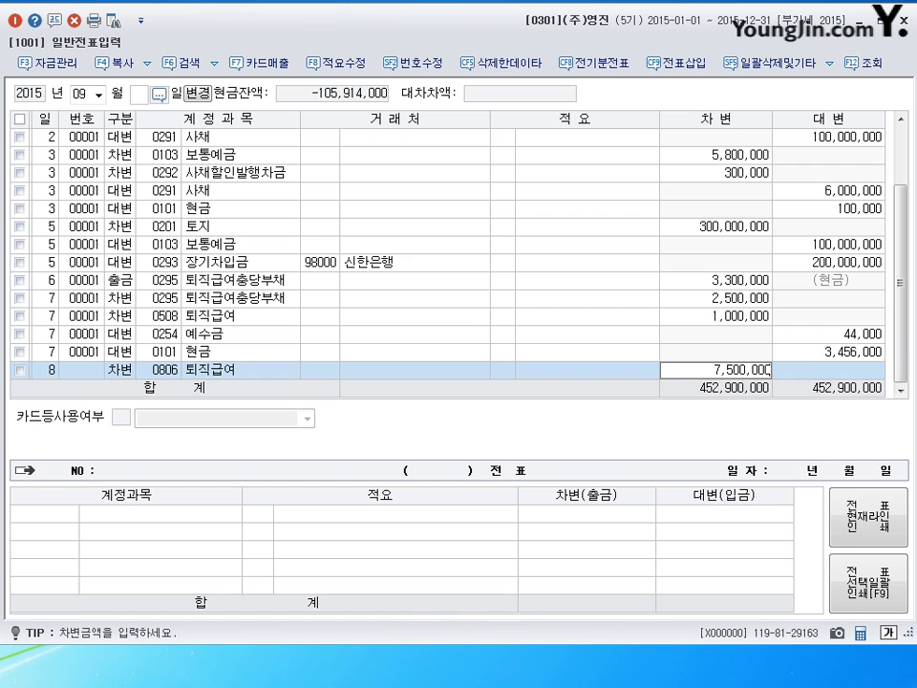
pyautogui.press('Return')
# Step: Add a September 8 debit line to account 831 수수료비용 for 500,000
pyautogui.write('3')
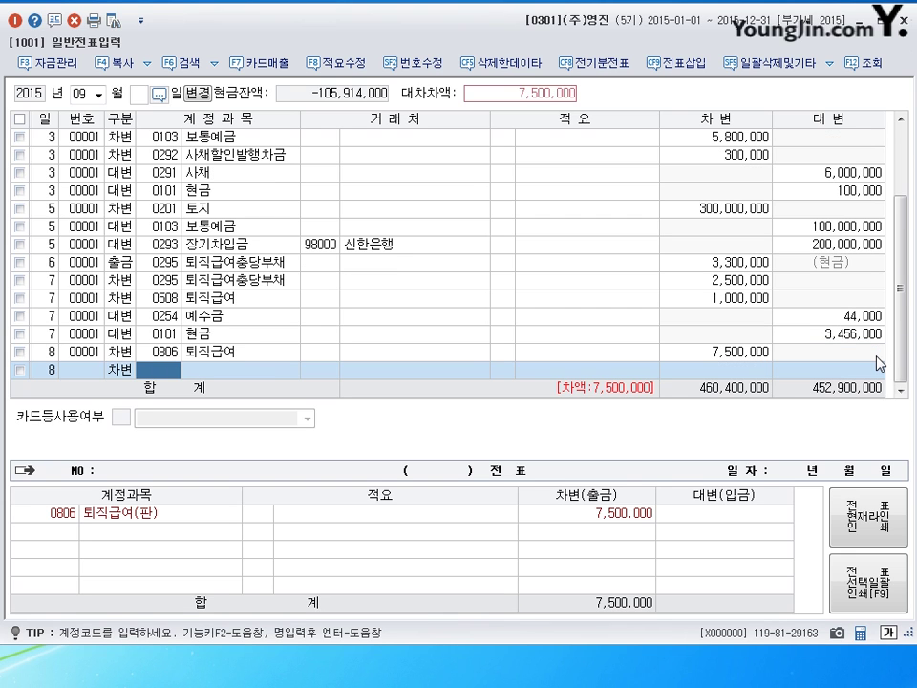
pyautogui.write('831')
pyautogui.press('Return')
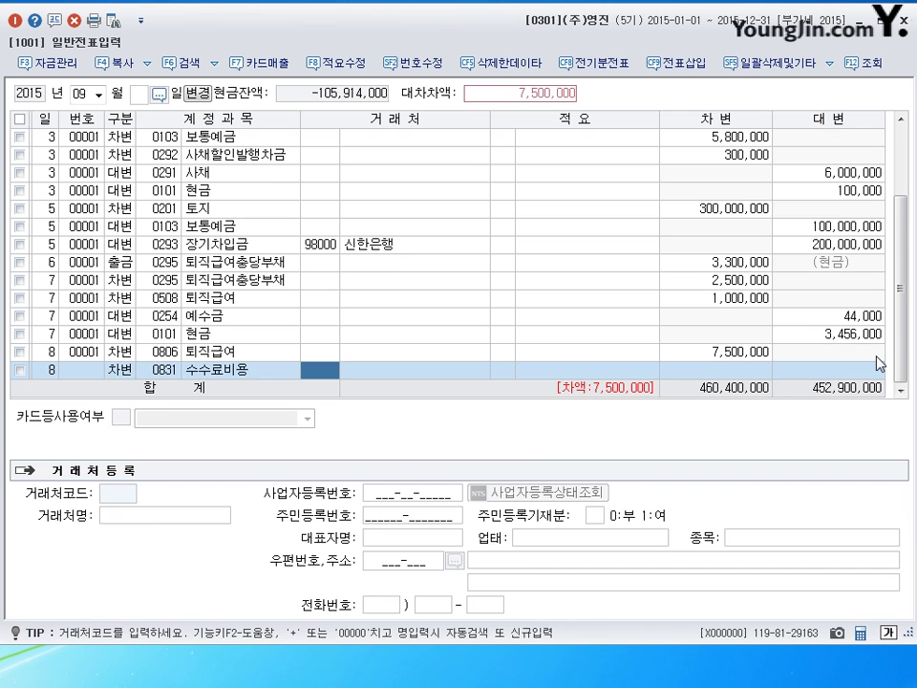
pyautogui.press('Return')
pyautogui.press('Return')
pyautogui.press('Return')
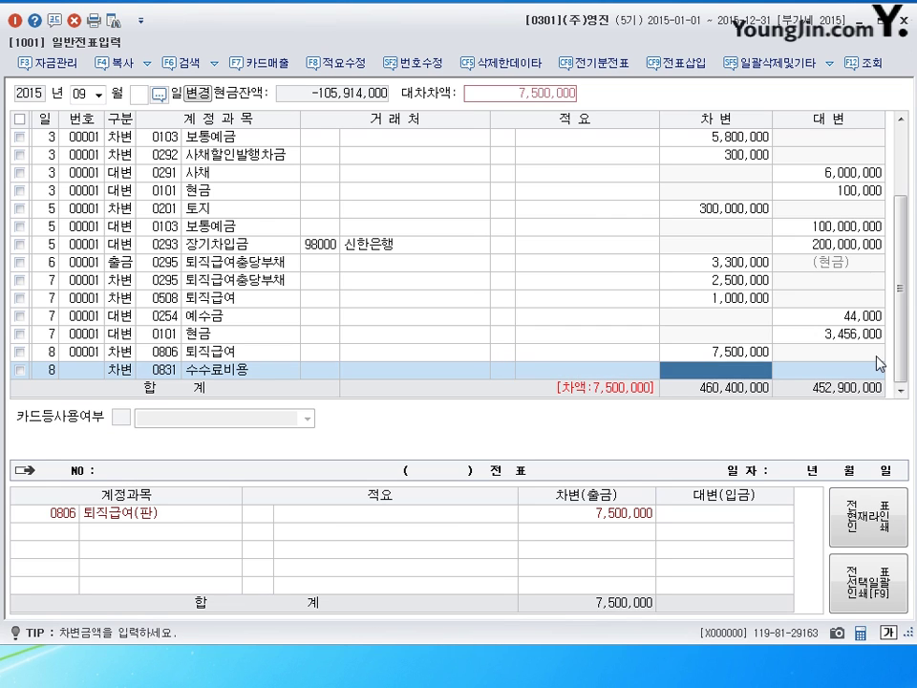
pyautogui.write('5000000')
pyautogui.press('Return')
# Step: Balance the September 8 voucher with a credit line to account 103 보통예금 for 8,000,000
pyautogui.write('4')
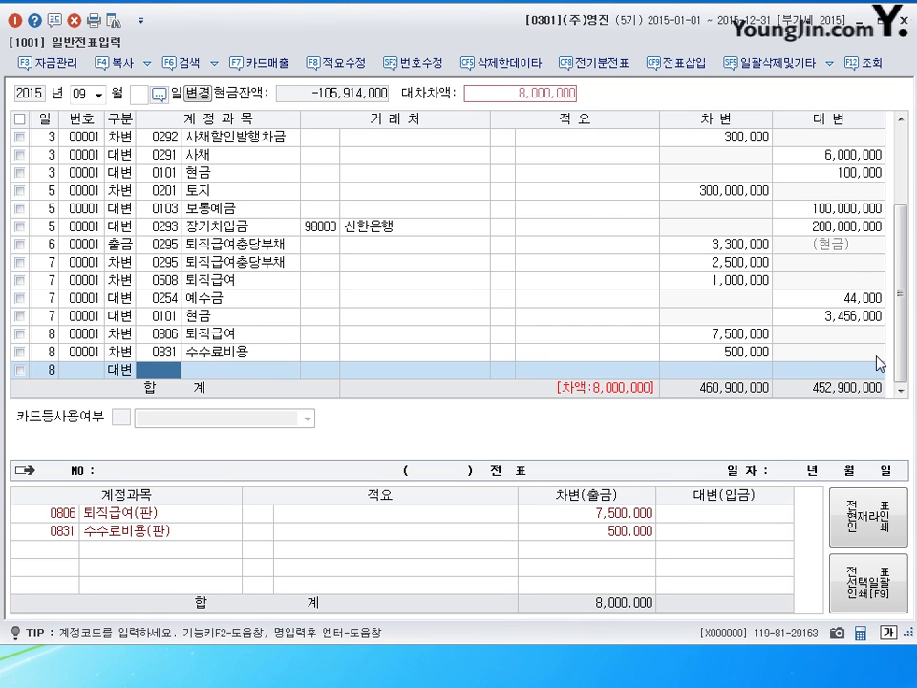
pyautogui.write('103')
pyautogui.press('Return')
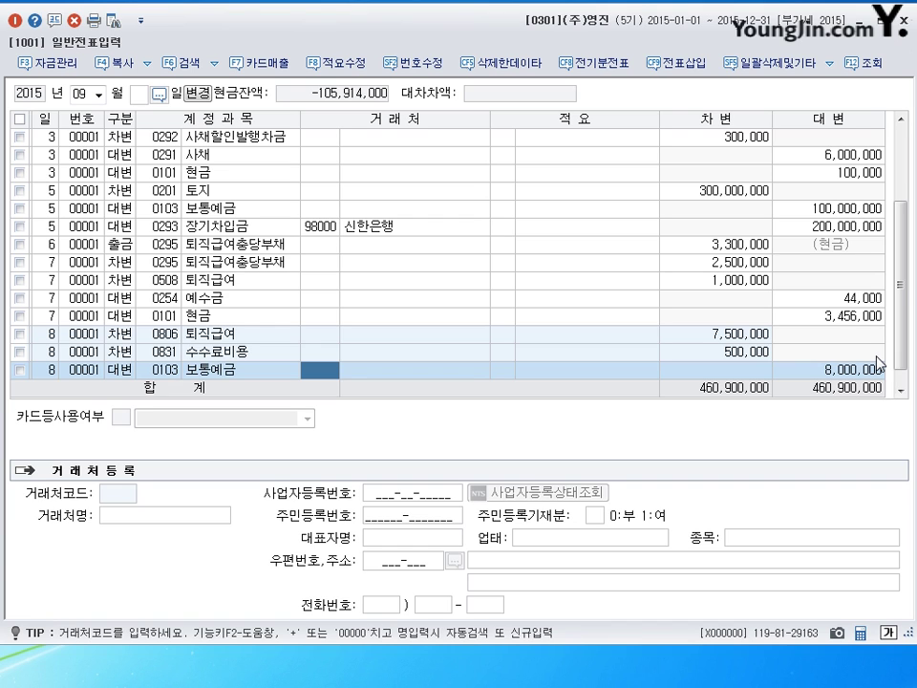
pyautogui.press('Return')
# Step: Start a September 9 voucher with a debit line to account 101 현금 for 3,000,000
pyautogui.write('9')
pyautogui.press('Return')
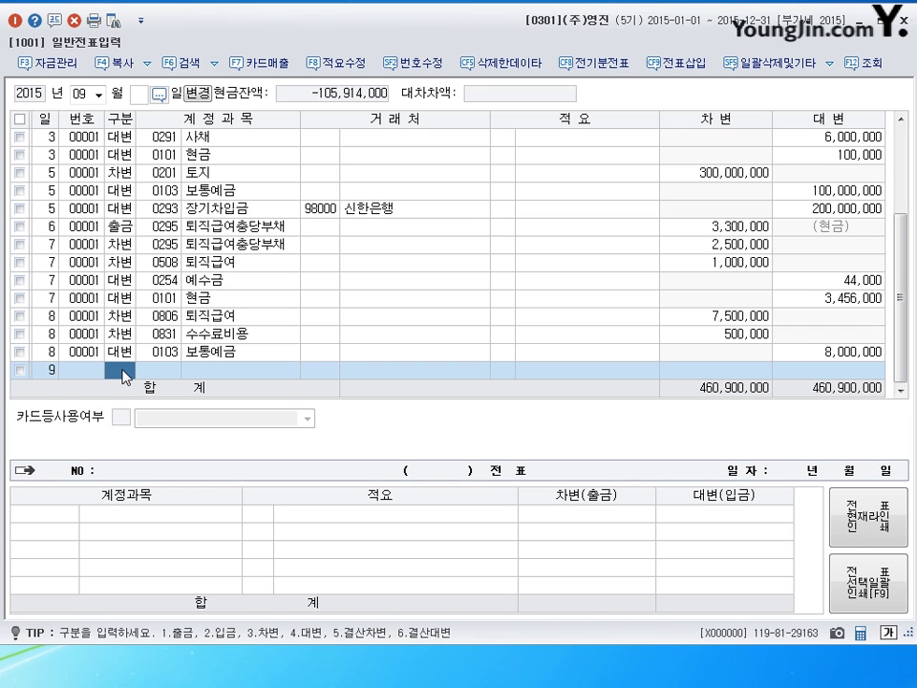
pyautogui.write('3')
pyautogui.press('Return')
pyautogui.write('101')
pyautogui.press('Return')
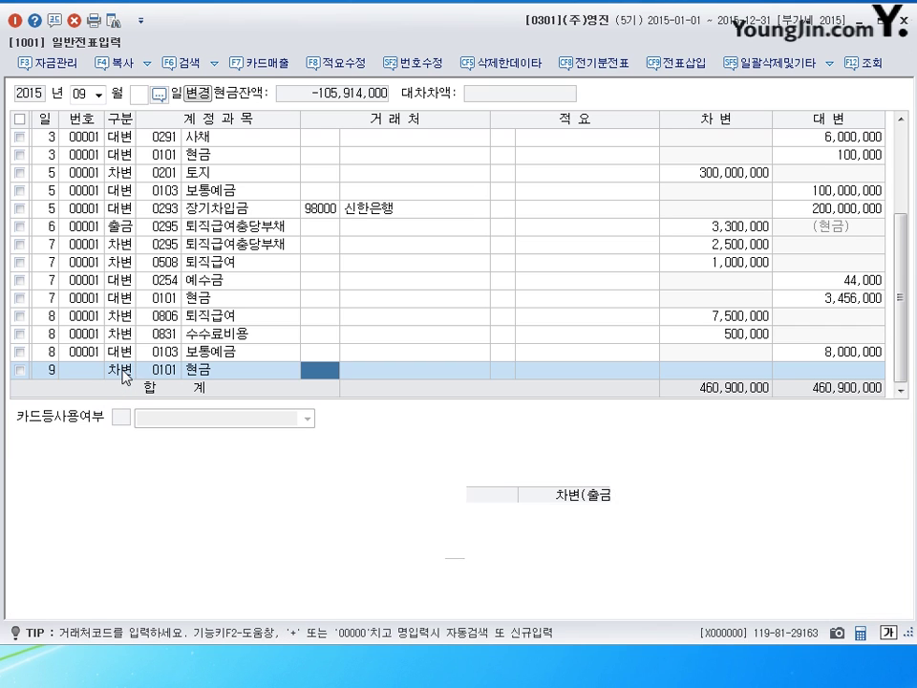
pyautogui.press('Return')
pyautogui.press('Return')
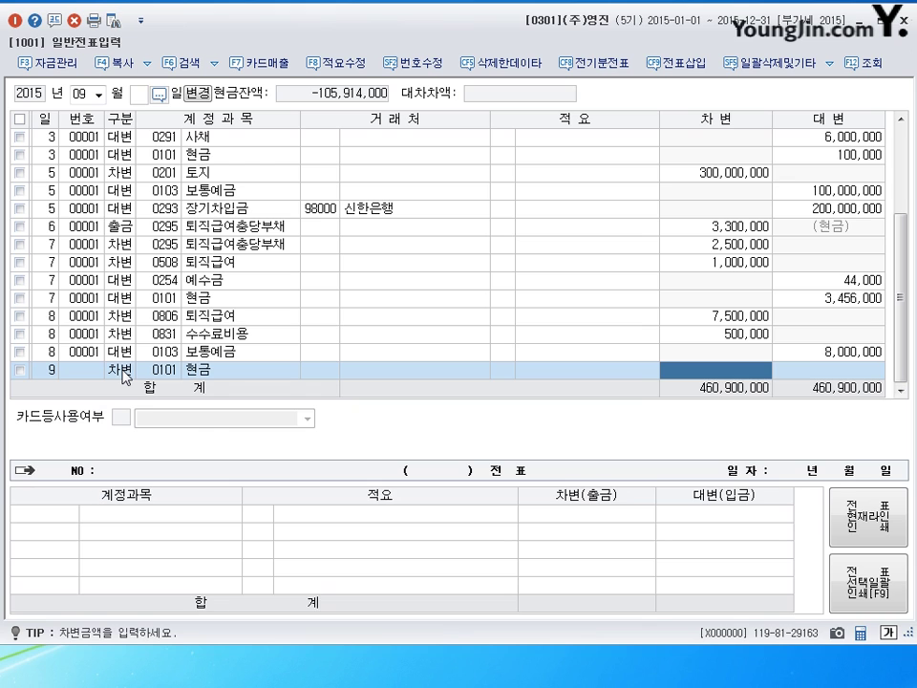
pyautogui.write('3000000')
pyautogui.press('Return')
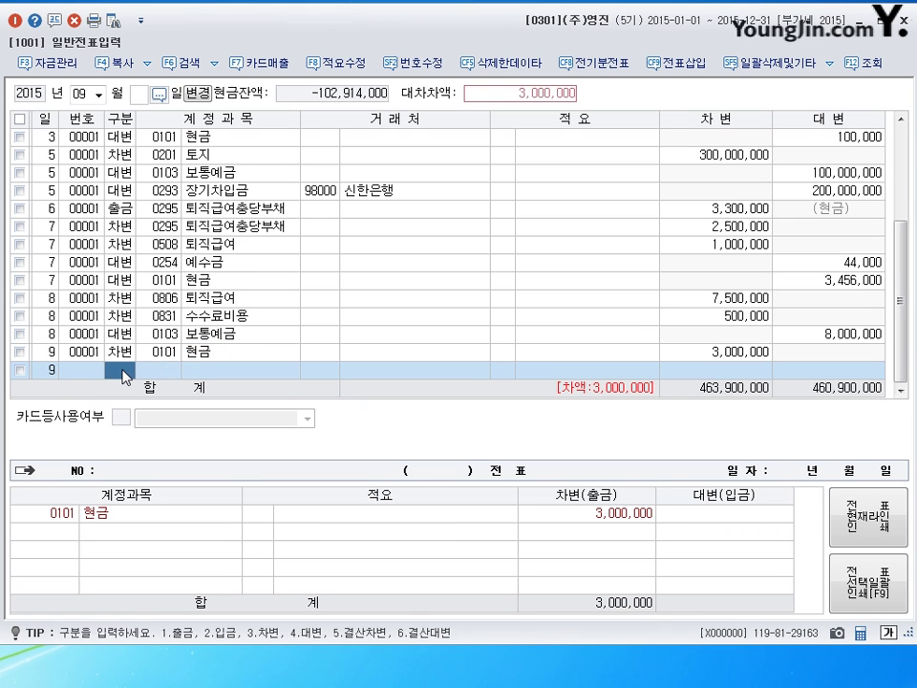
# Step: Add a September 9 debit line to account 120 미수금 with 명성가구(주) as the trading partner for 27,000,000
pyautogui.write('3')
pyautogui.press('Return')
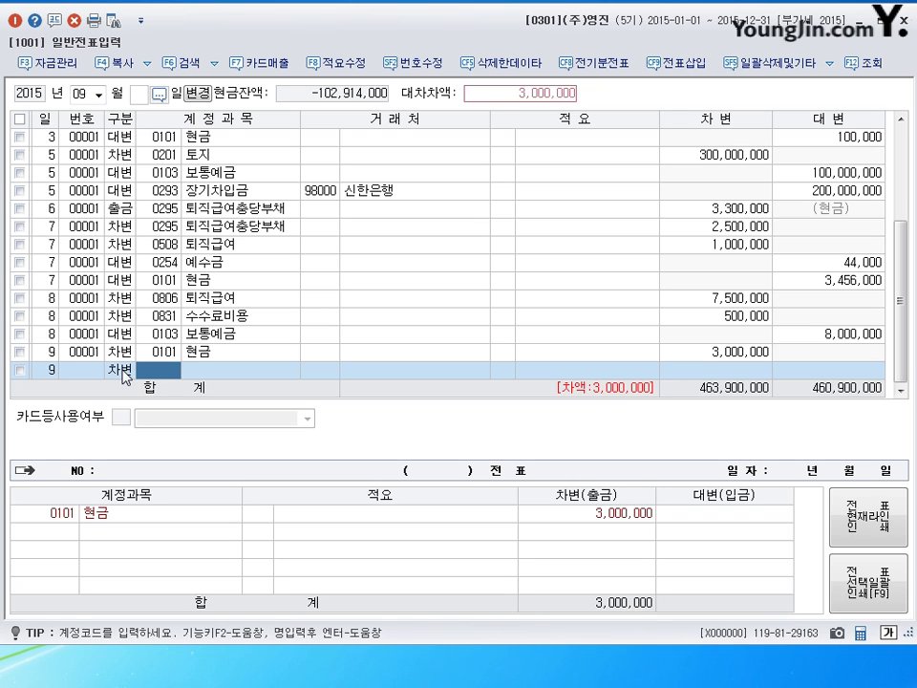
pyautogui.write('120')
pyautogui.press('Return')
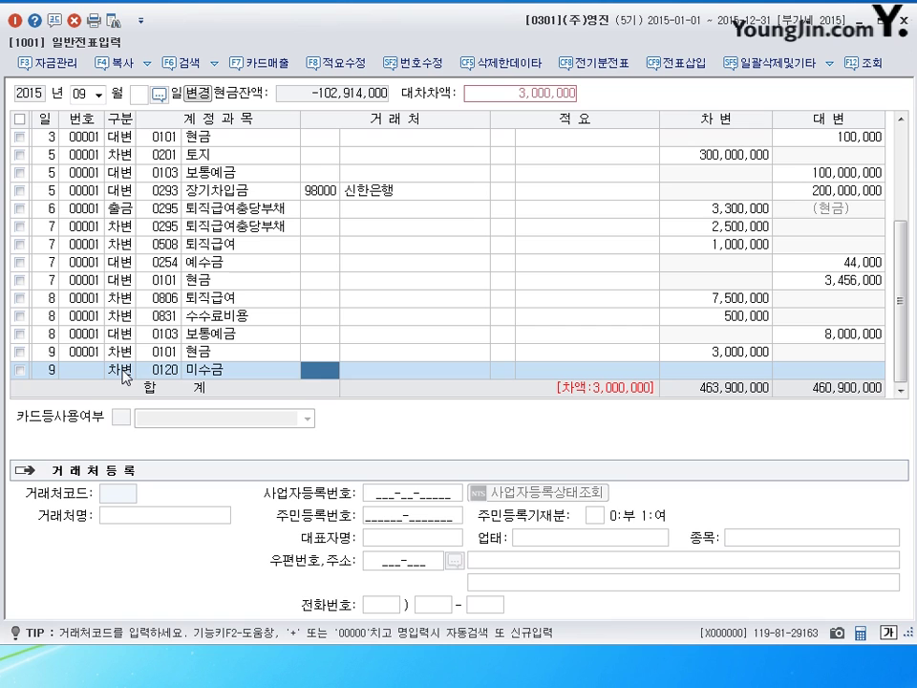
pyautogui.write('명서')
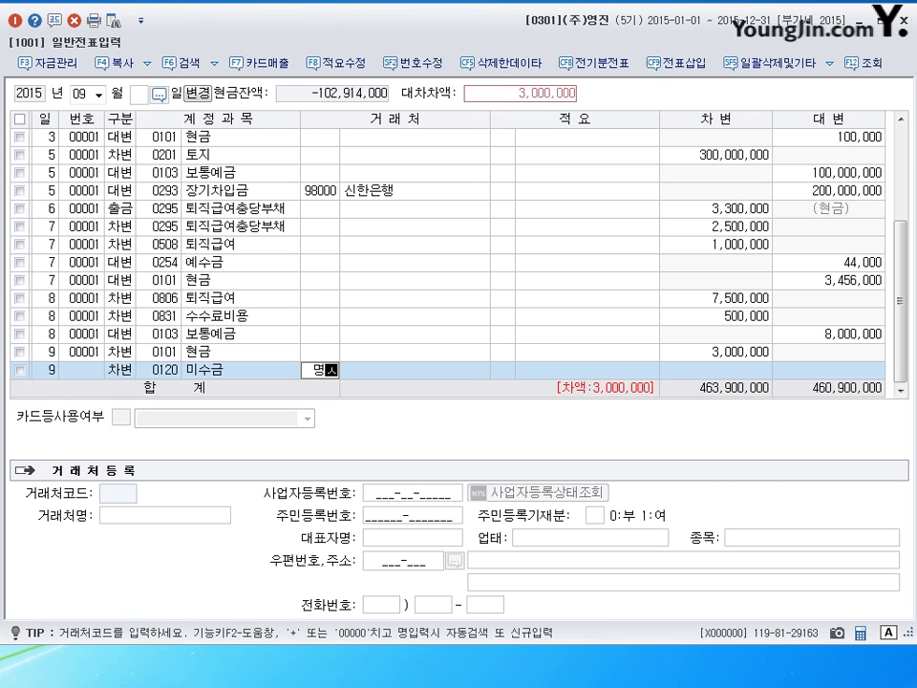
pyautogui.press('Return')
pyautogui.press('Return')
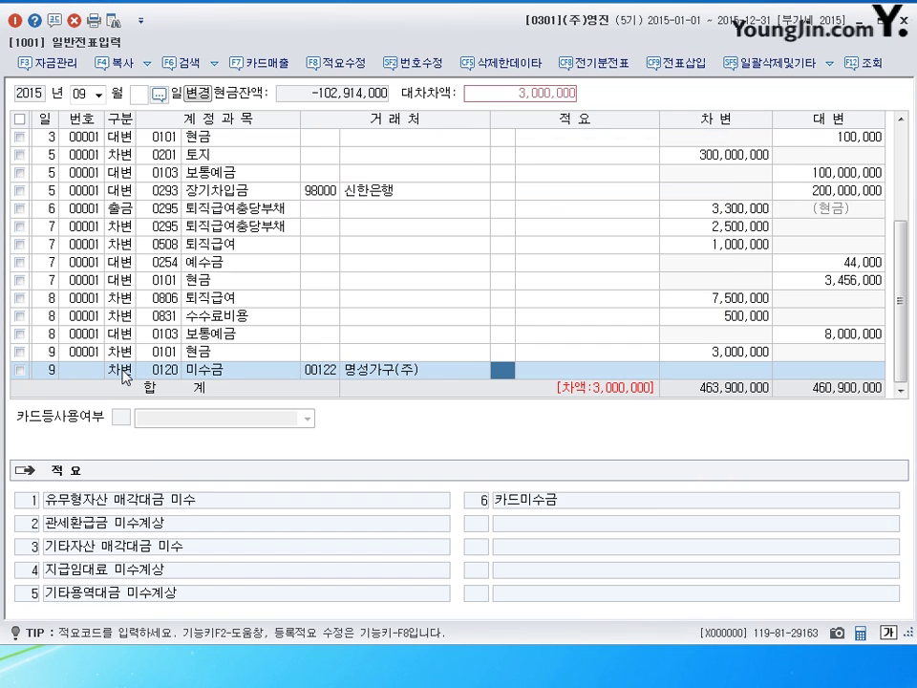
pyautogui.press('Return')
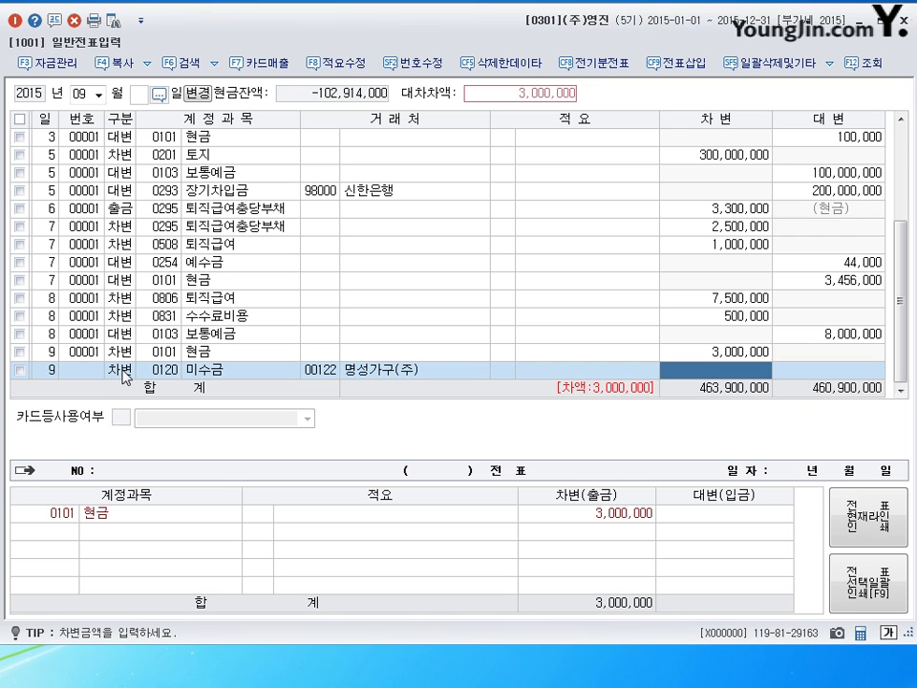
pyautogui.write('27000000')
pyautogui.press('Return')
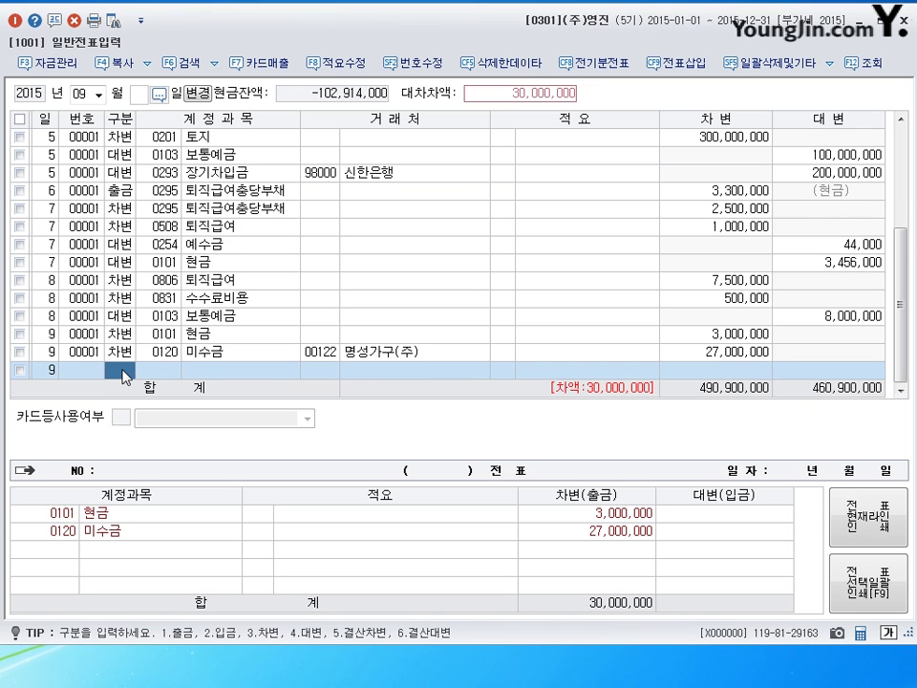
# Step: Balance the September 9 voucher with a 30,000,000 credit line to account 294 임대보증금, using 명성가구(주) as the trading partner
pyautogui.write('4')
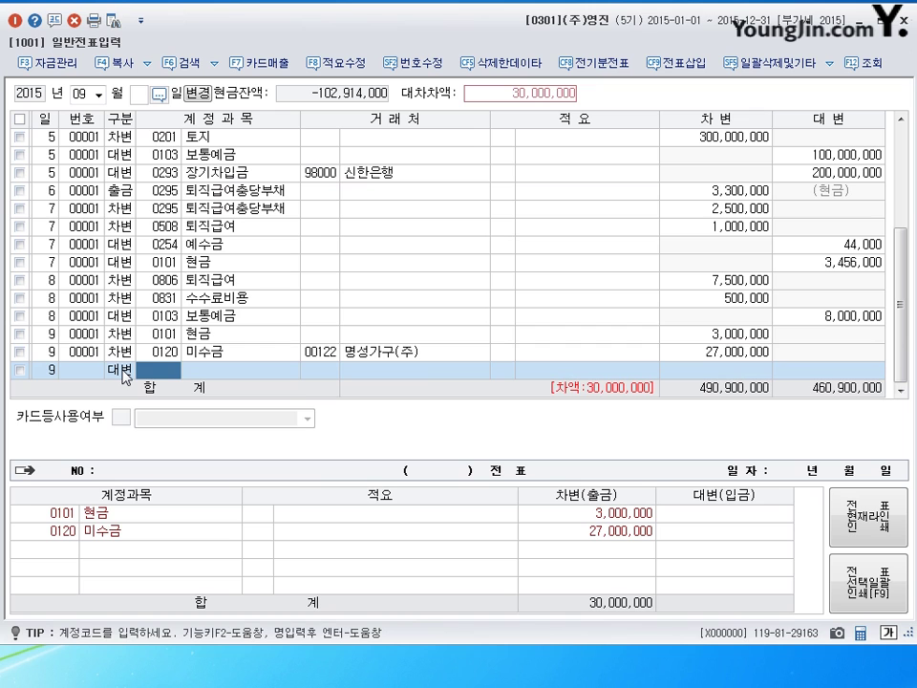
pyautogui.write('294')
pyautogui.press('Return')
pyautogui.press('Up')
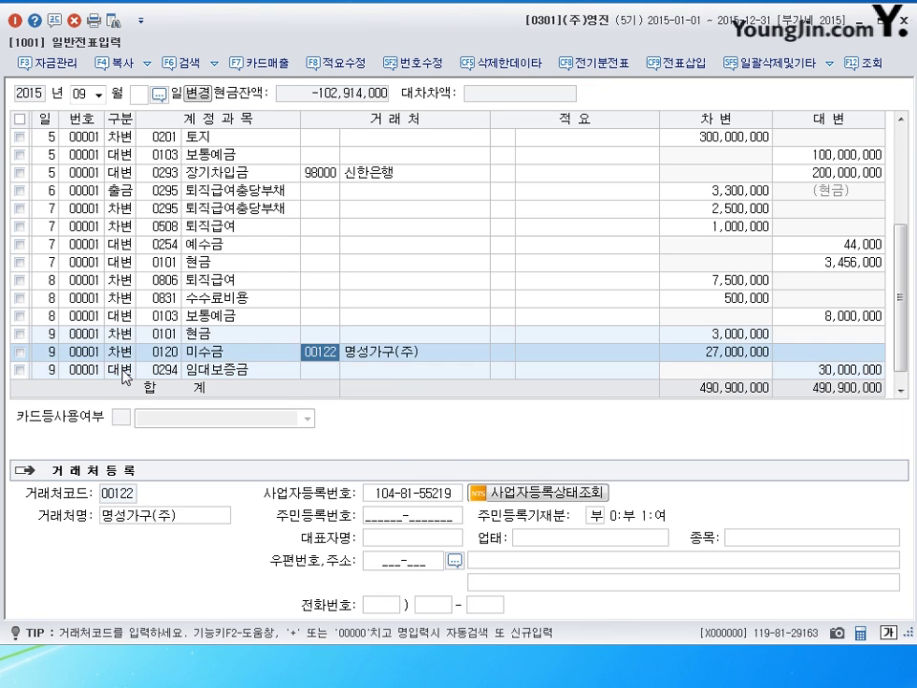
pyautogui.press('Down')
pyautogui.press('Return')
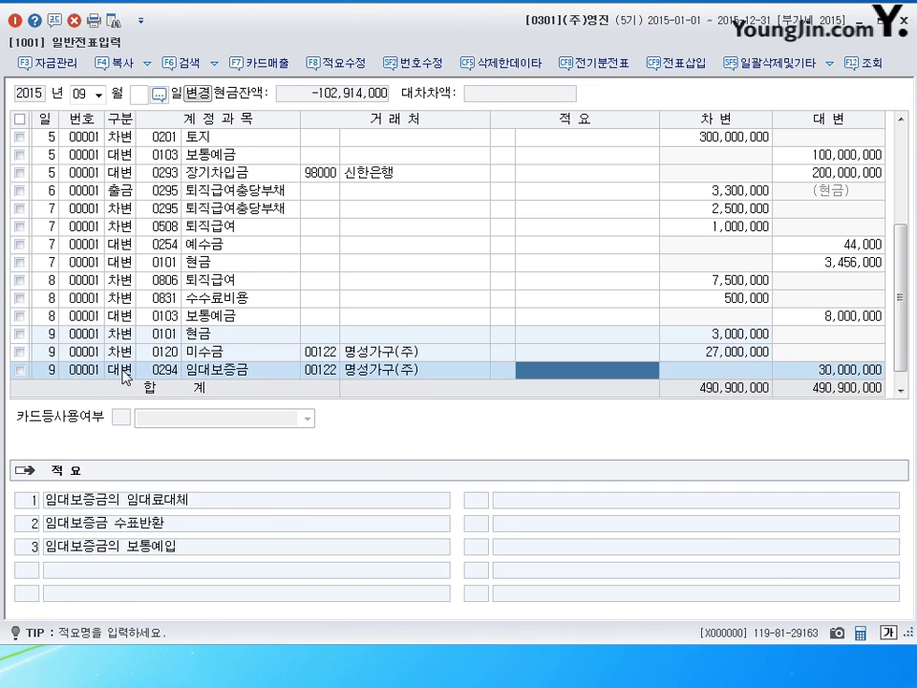
pyautogui.press('Return')
pyautogui.press('Return')
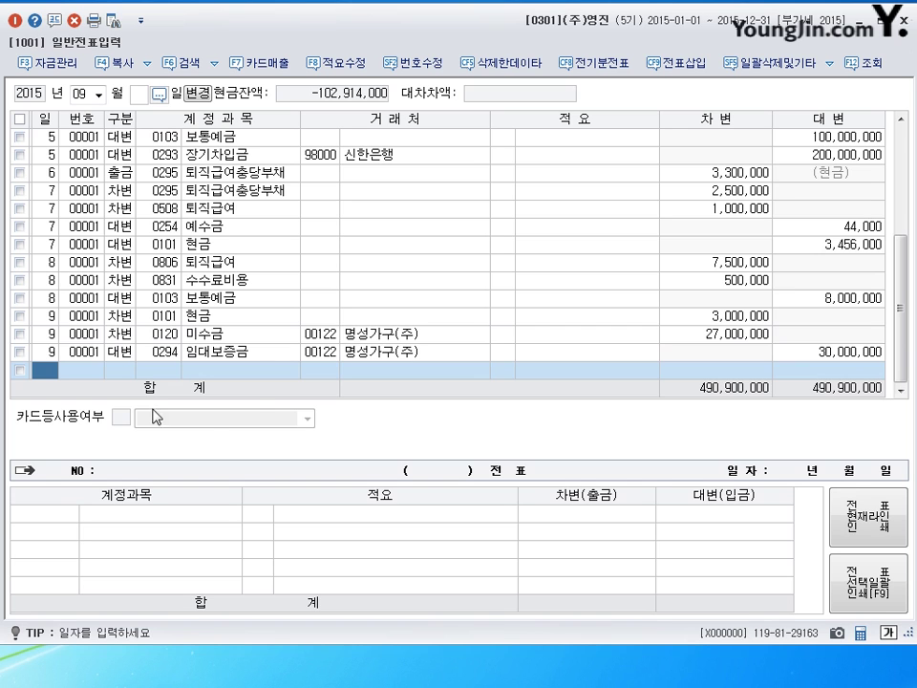
pyautogui.click(400, 353)
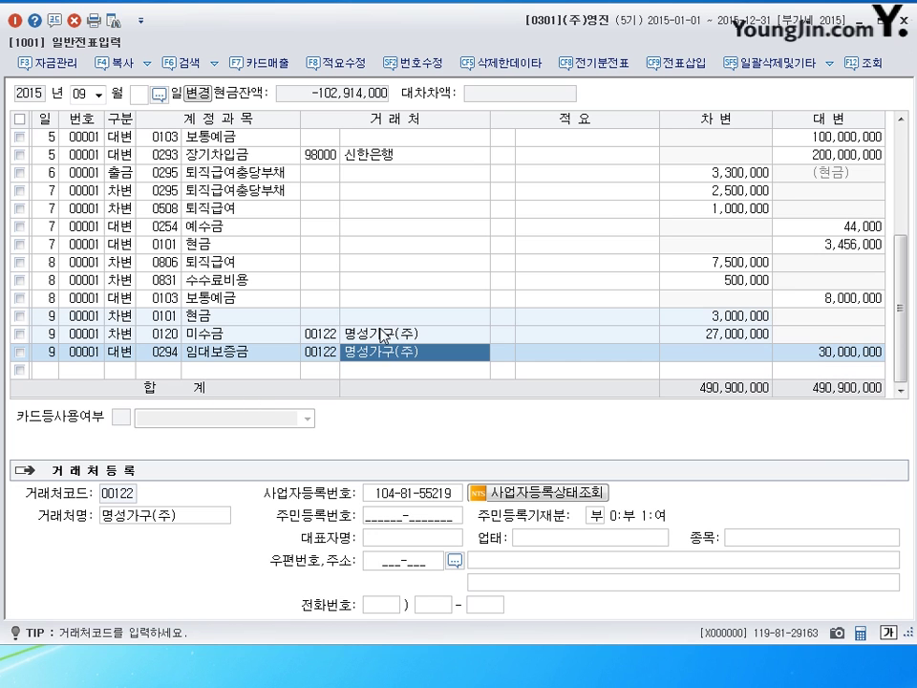
pyautogui.click(322, 359)
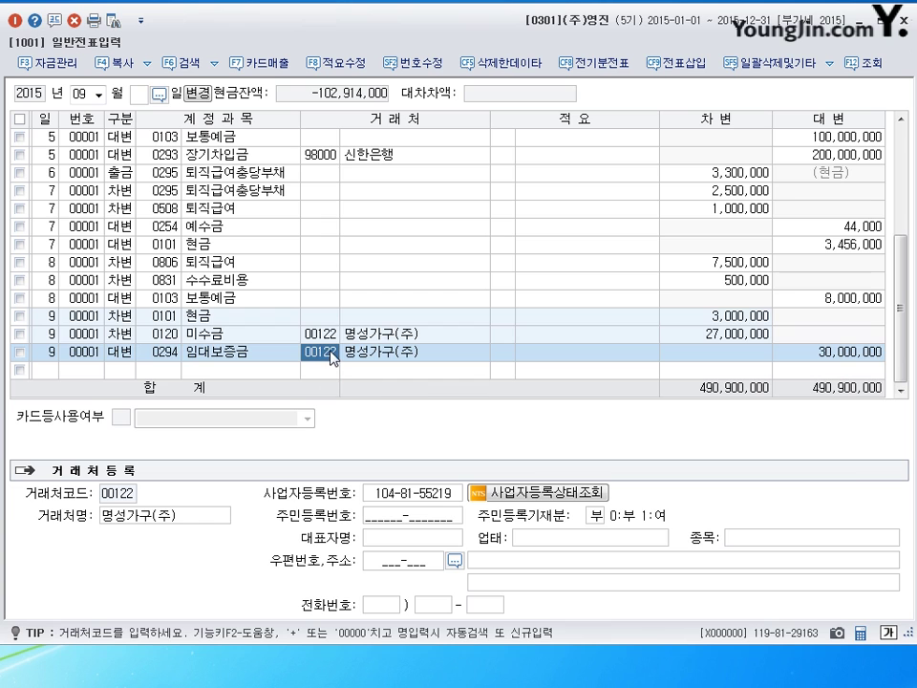